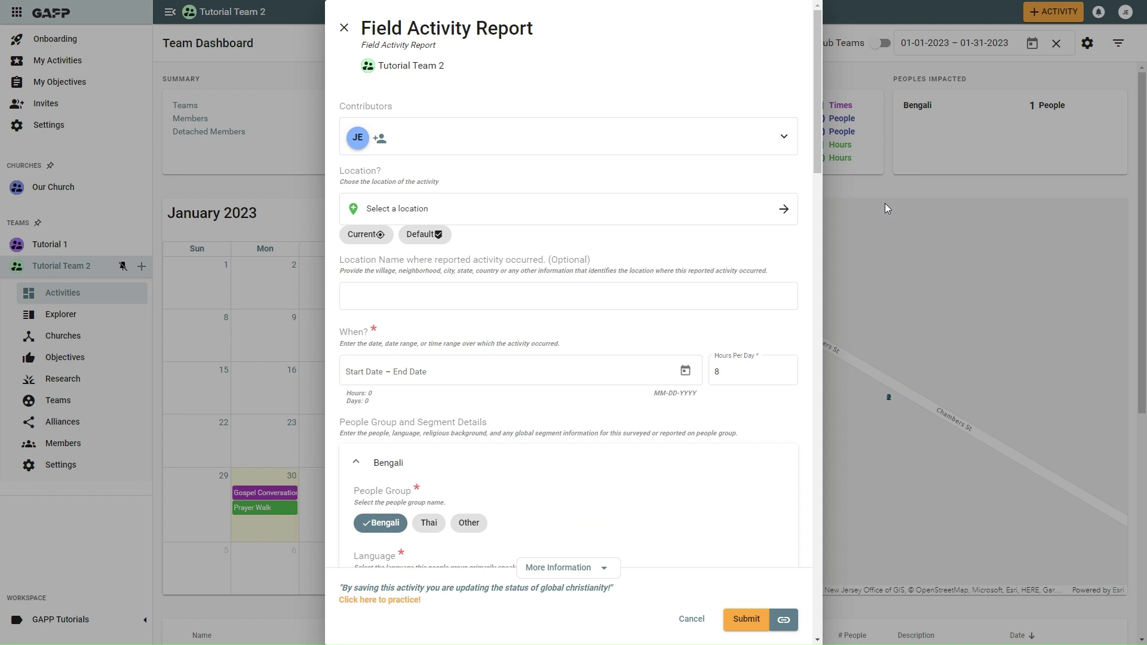
Step: Add the first suggested team member as an additional contributor to the field activity report
click(380, 138)
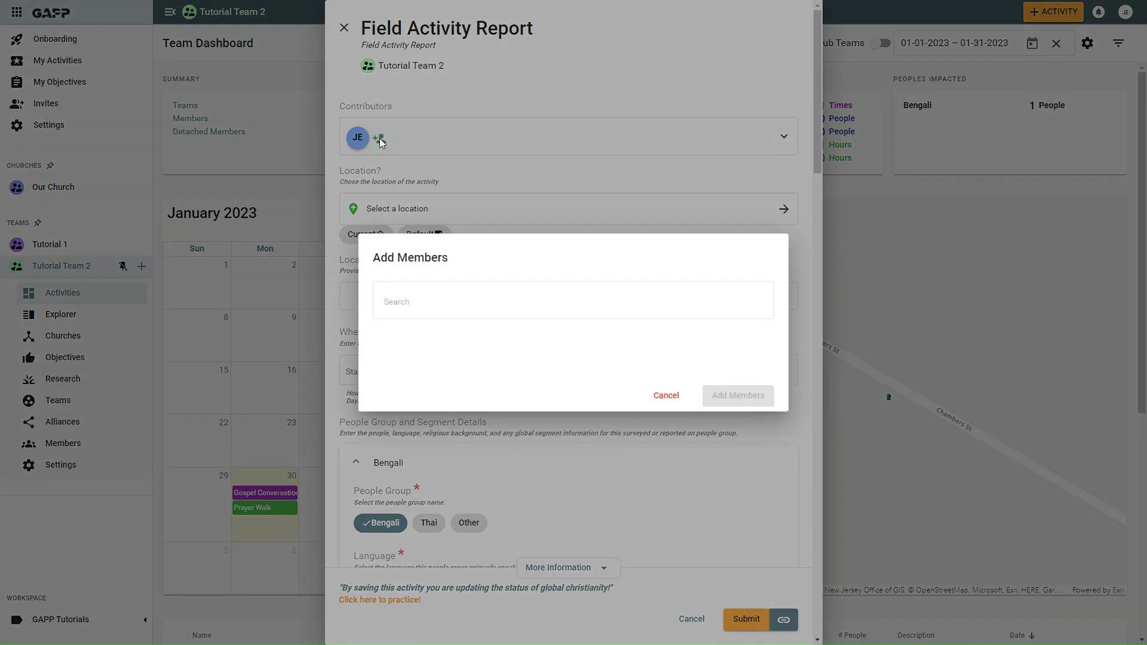
click(429, 299)
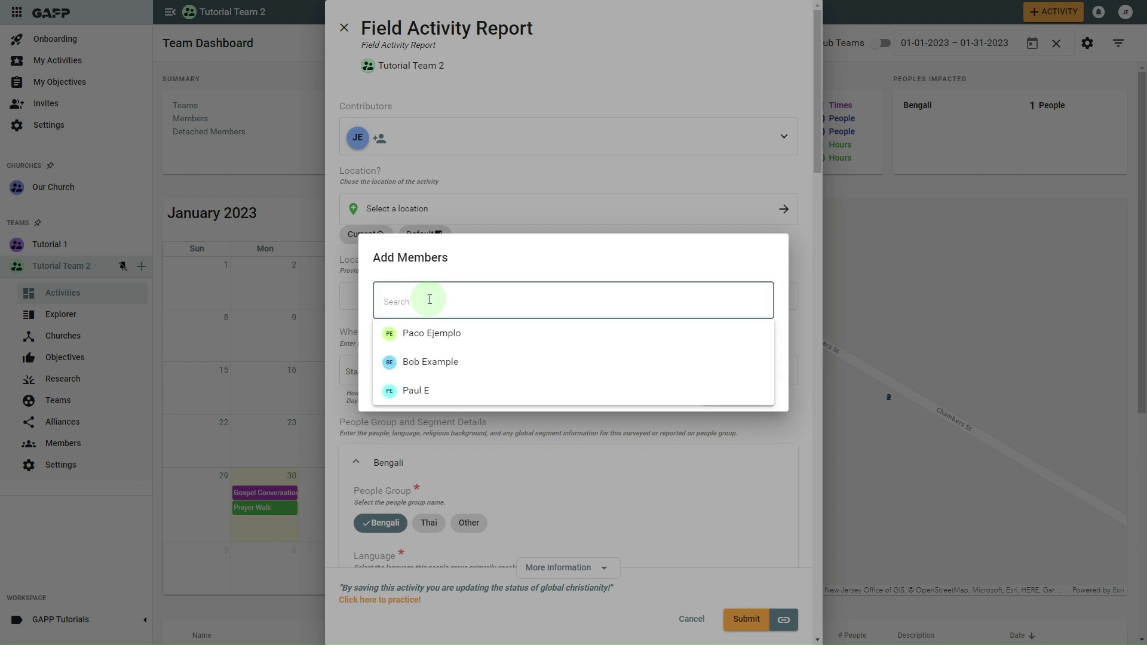
click(431, 333)
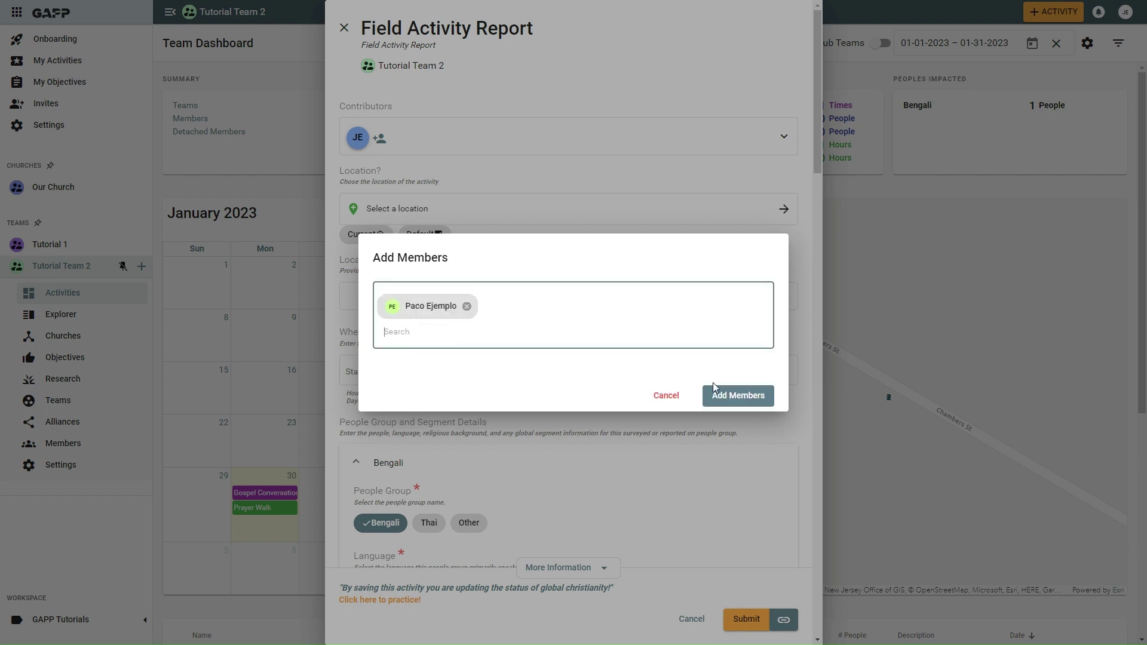
click(735, 395)
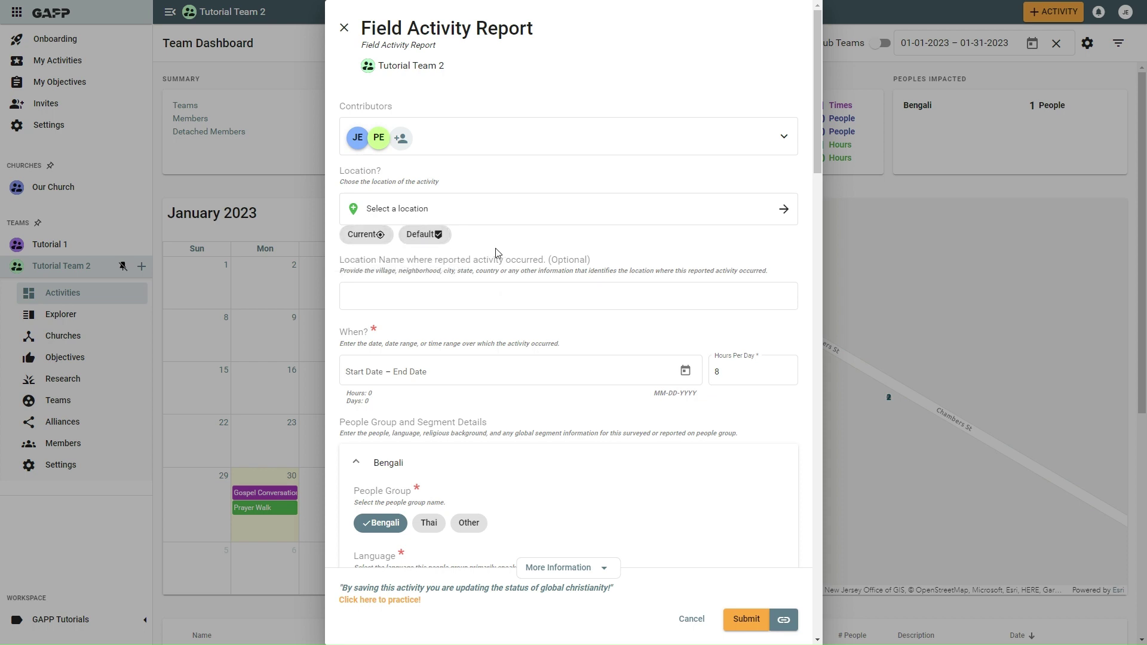
Step: Apply the default location and move the activity point on the map to South Richmond Hill, New York
click(426, 235)
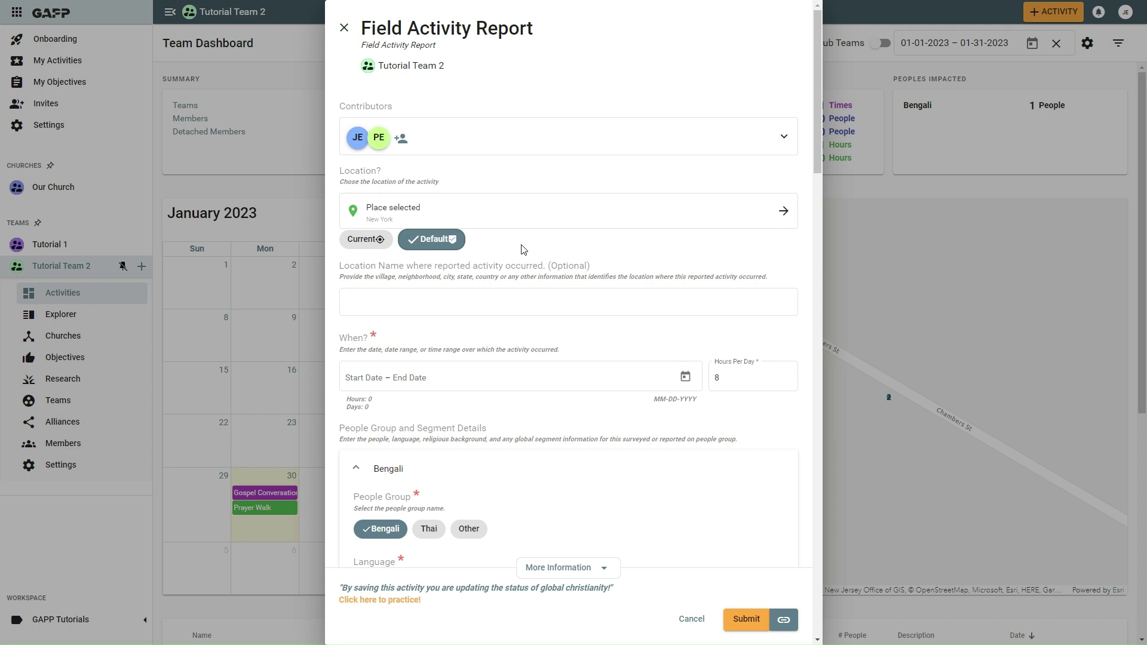
click(508, 214)
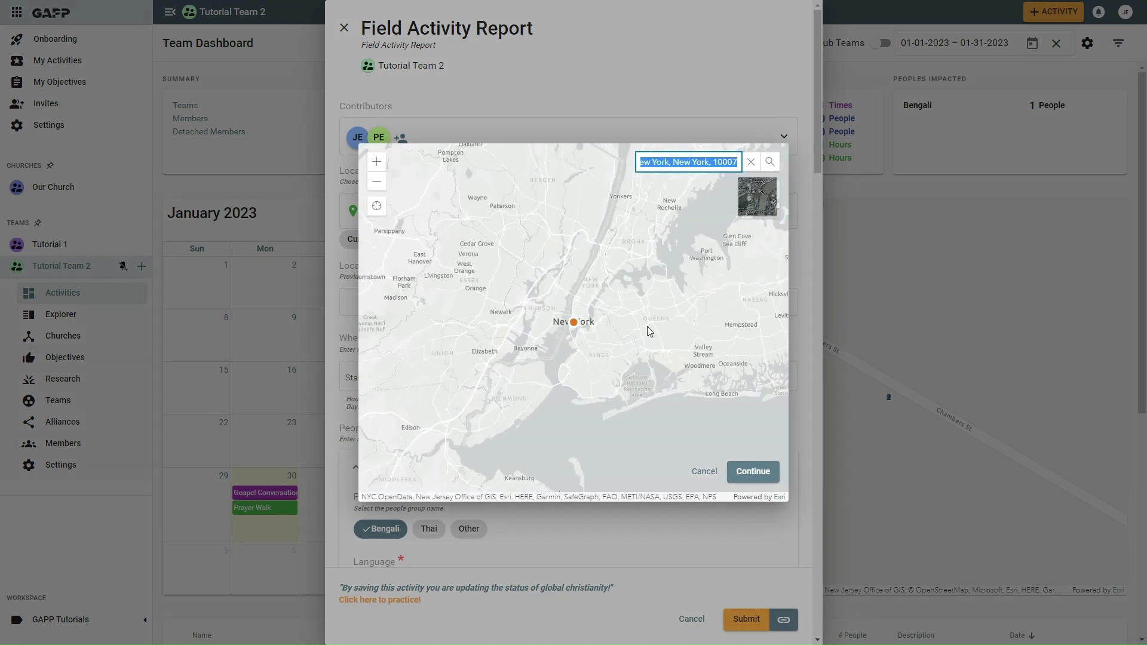
drag(647, 326, 588, 310)
scroll(575, 279, up, 3)
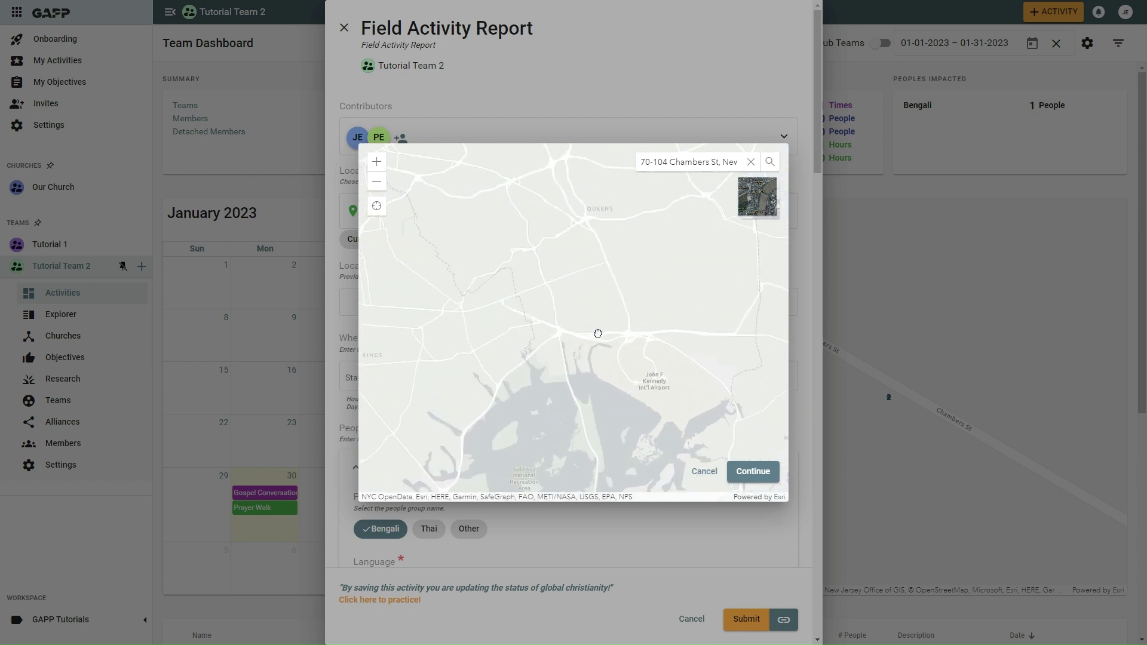
click(575, 276)
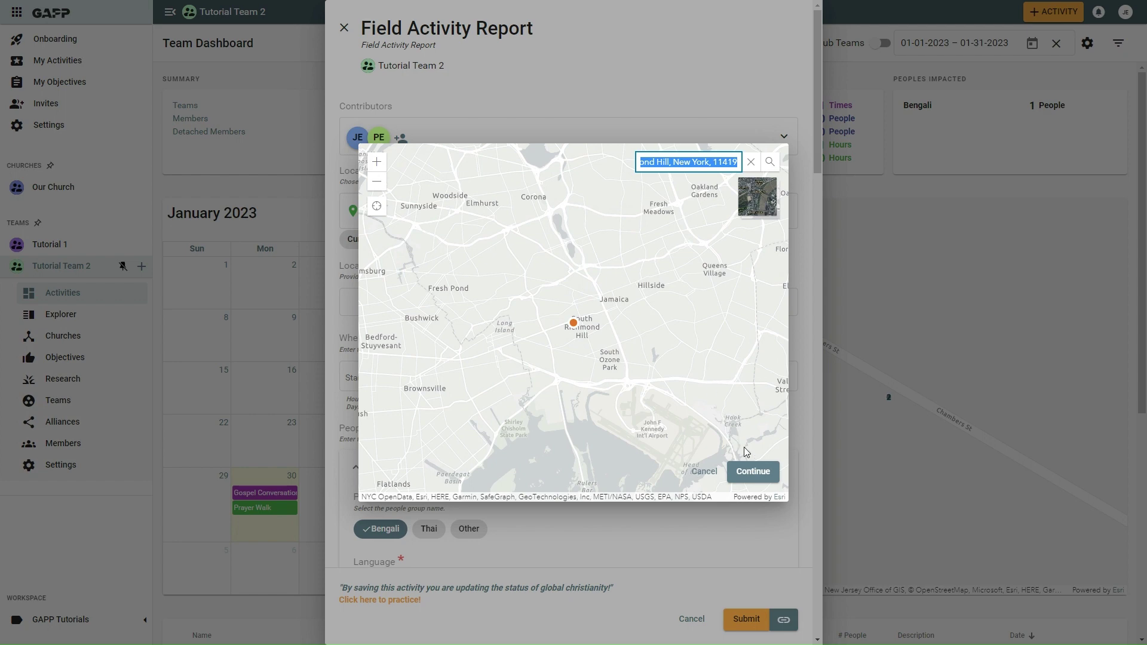
click(748, 479)
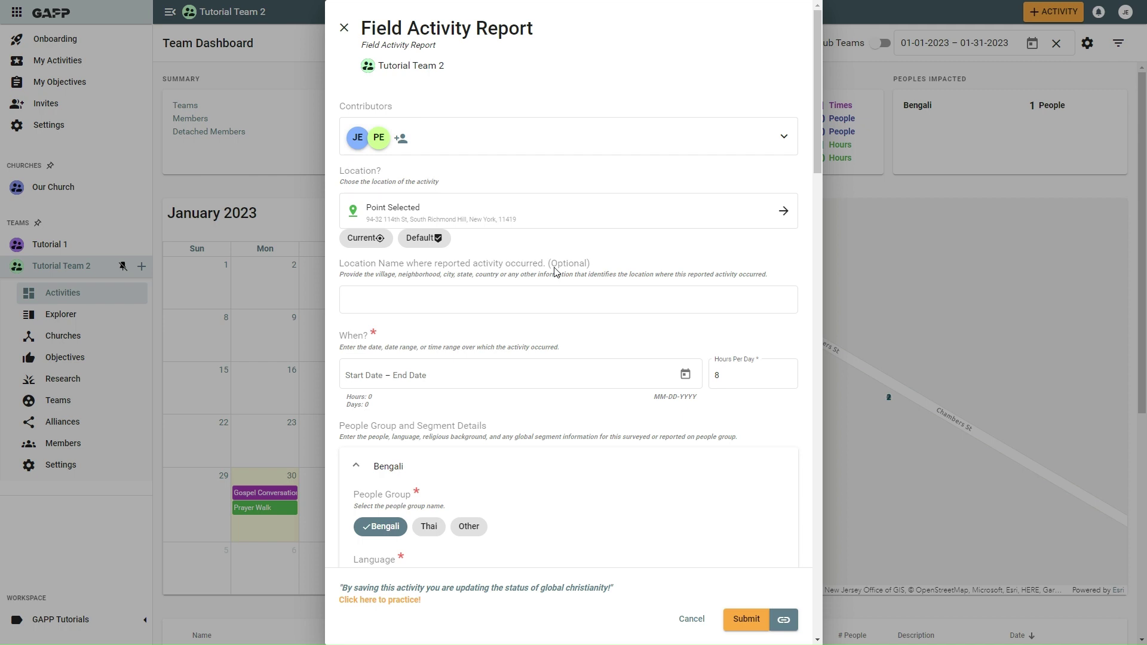
Step: Enter "Metro Area" as the location name and set the activity date to the single day 01-24-2023
click(526, 299)
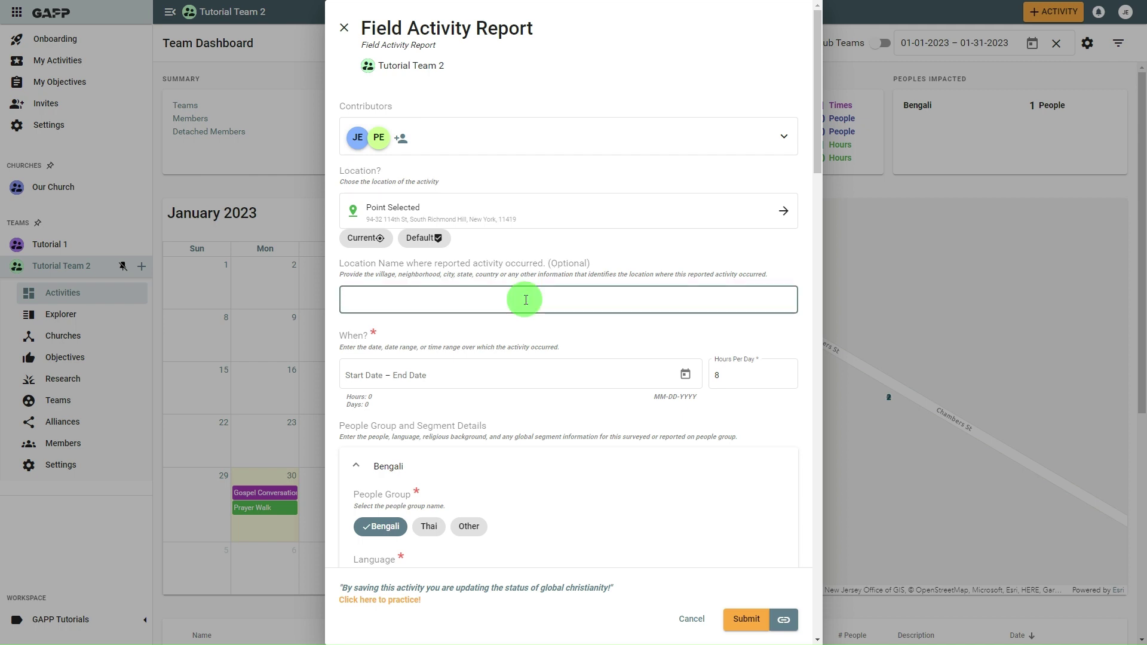
text(Metro A)
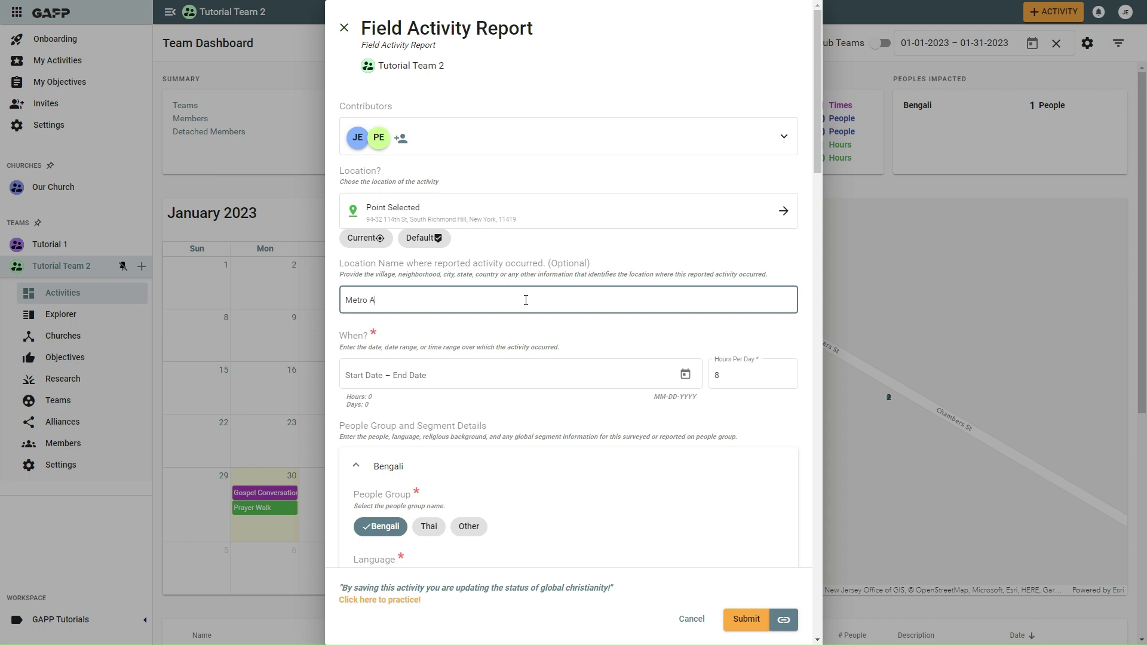
text(rea)
click(494, 374)
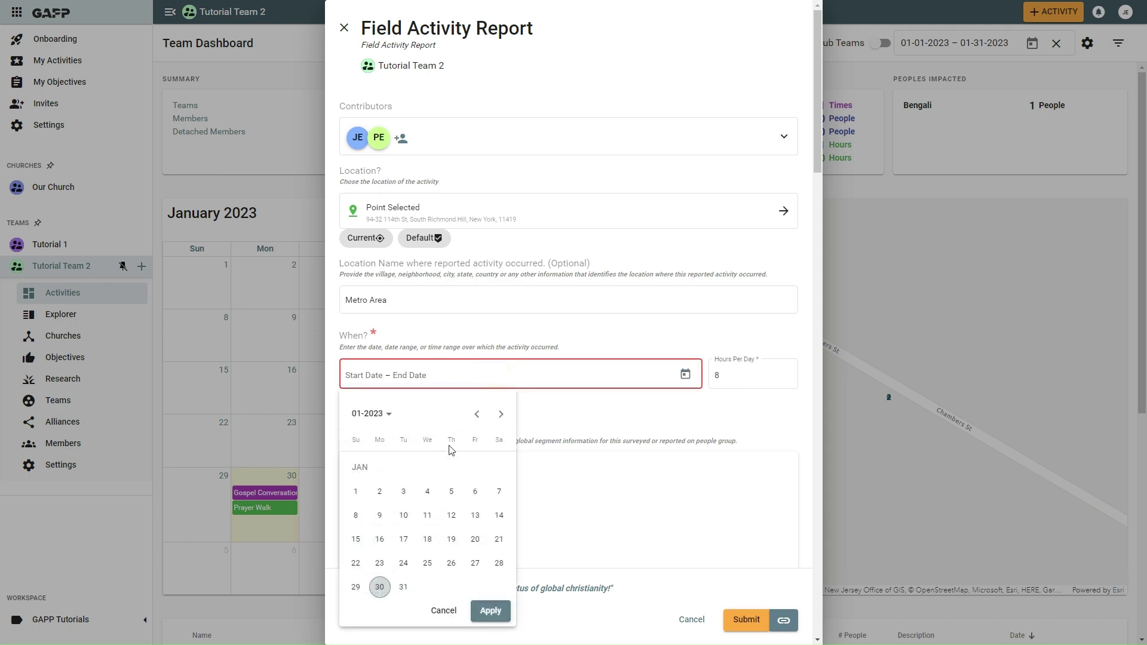
click(403, 564)
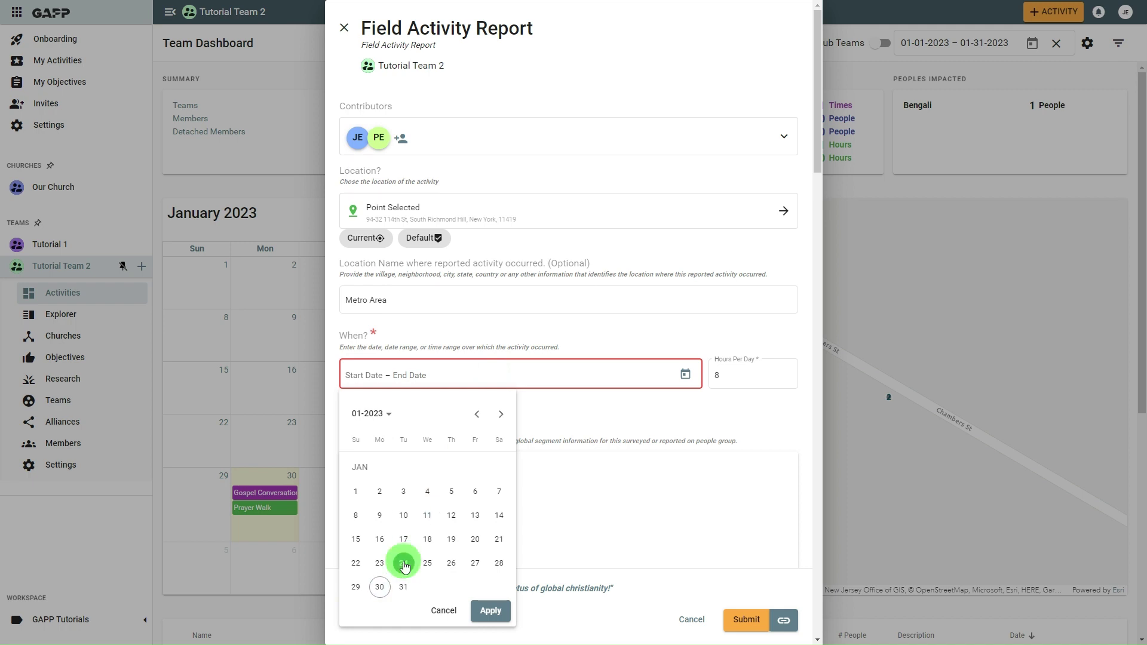
click(491, 611)
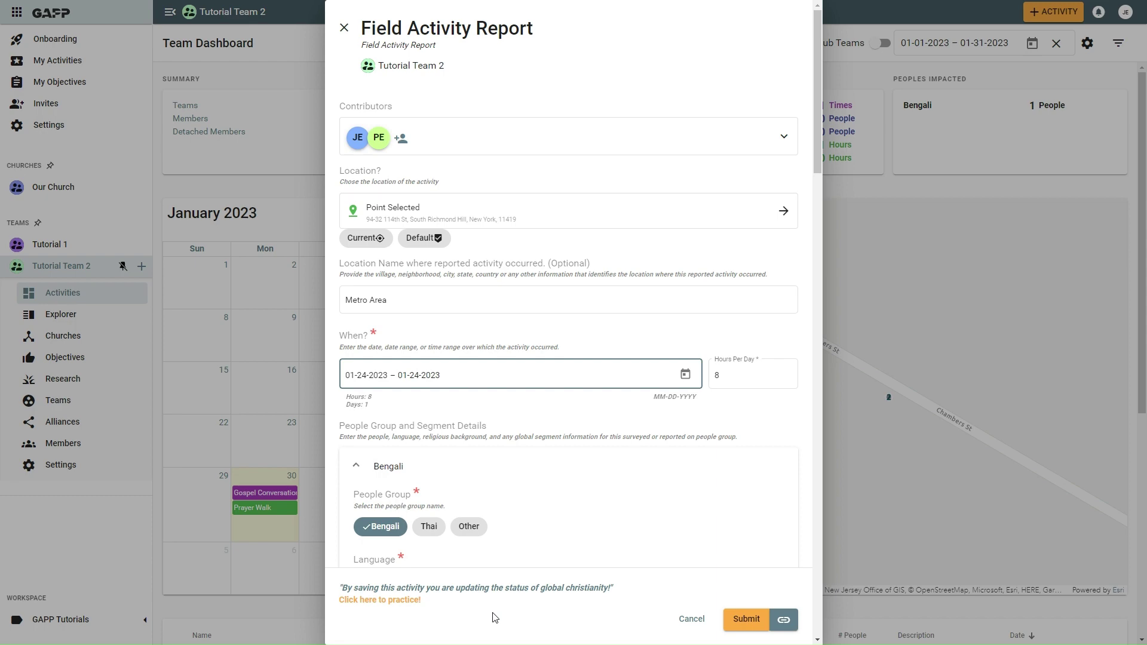
Step: Set the people group to Afar and its primary language to Afar - (aar), choosing both from the full lists of other options
scroll(598, 460, down, 5)
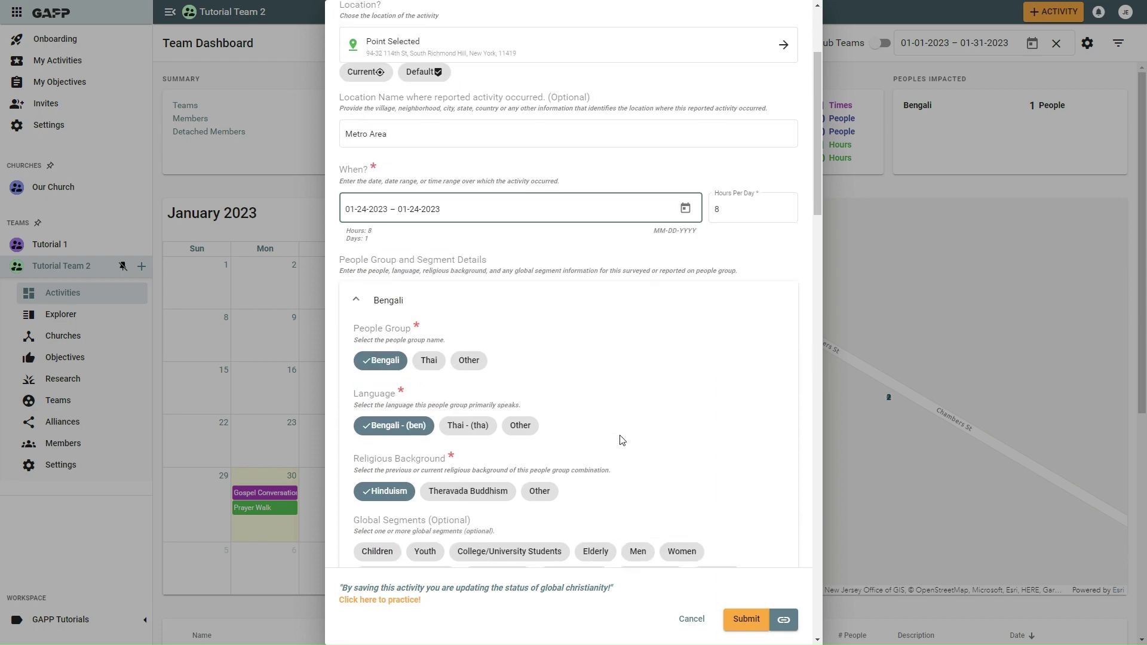
scroll(621, 441, down, 1)
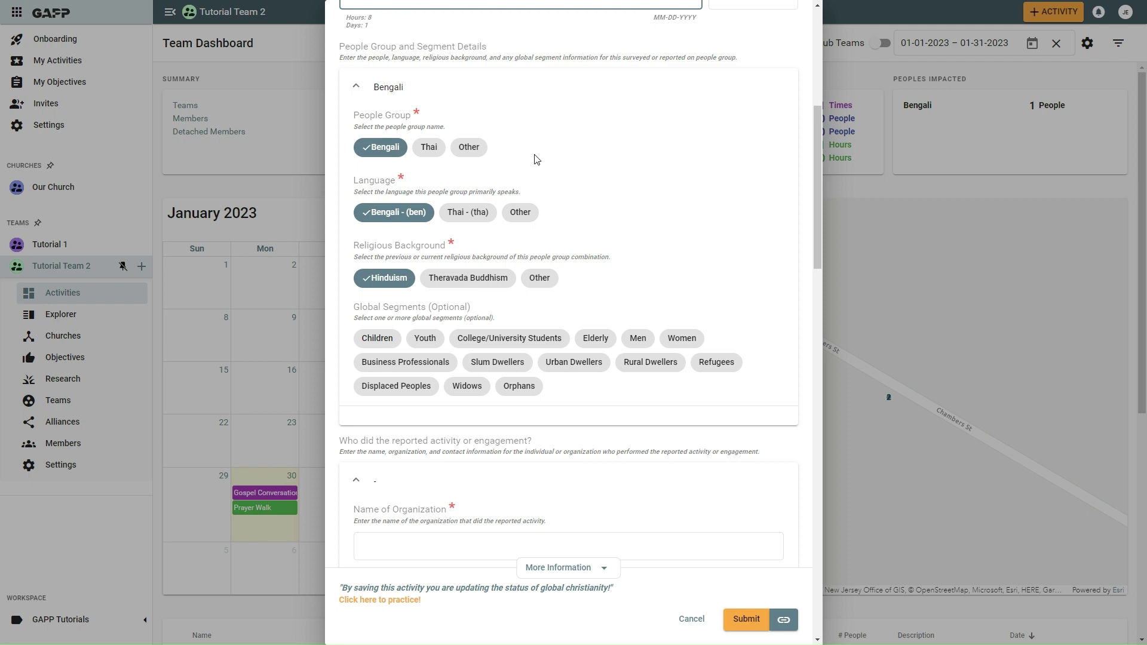
click(469, 149)
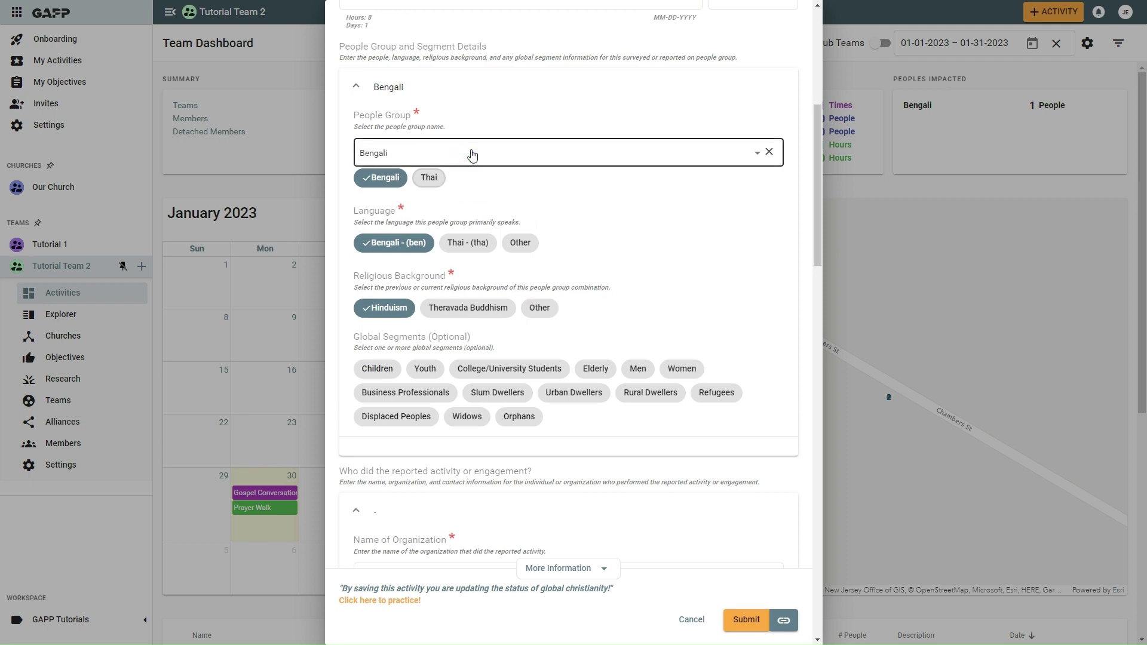
click(440, 156)
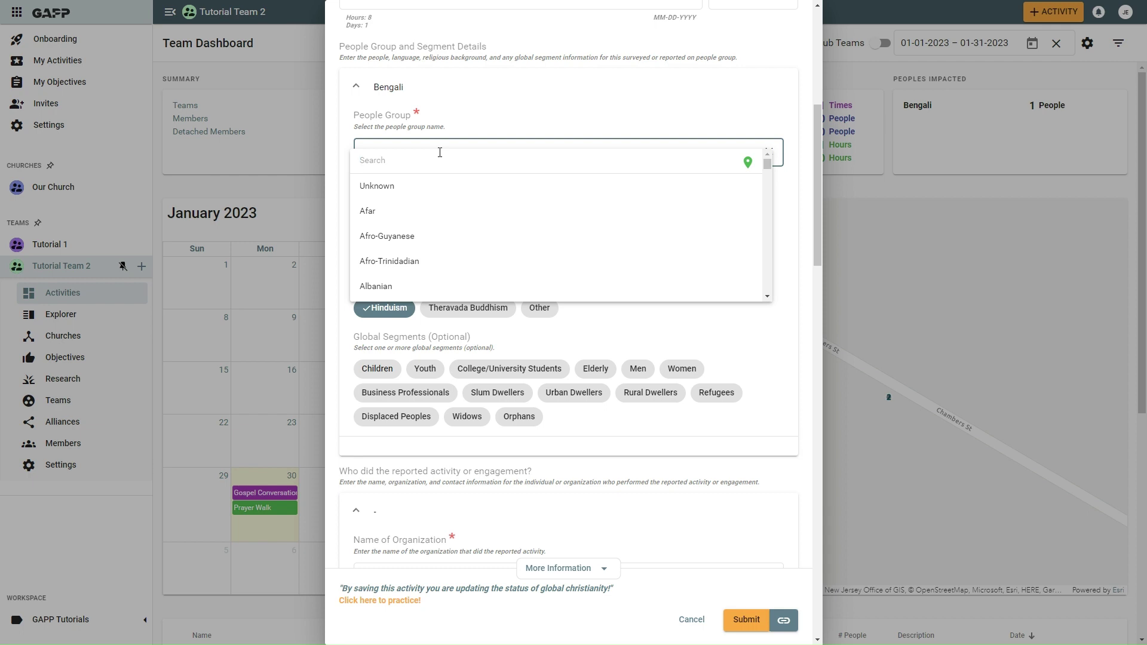
click(401, 214)
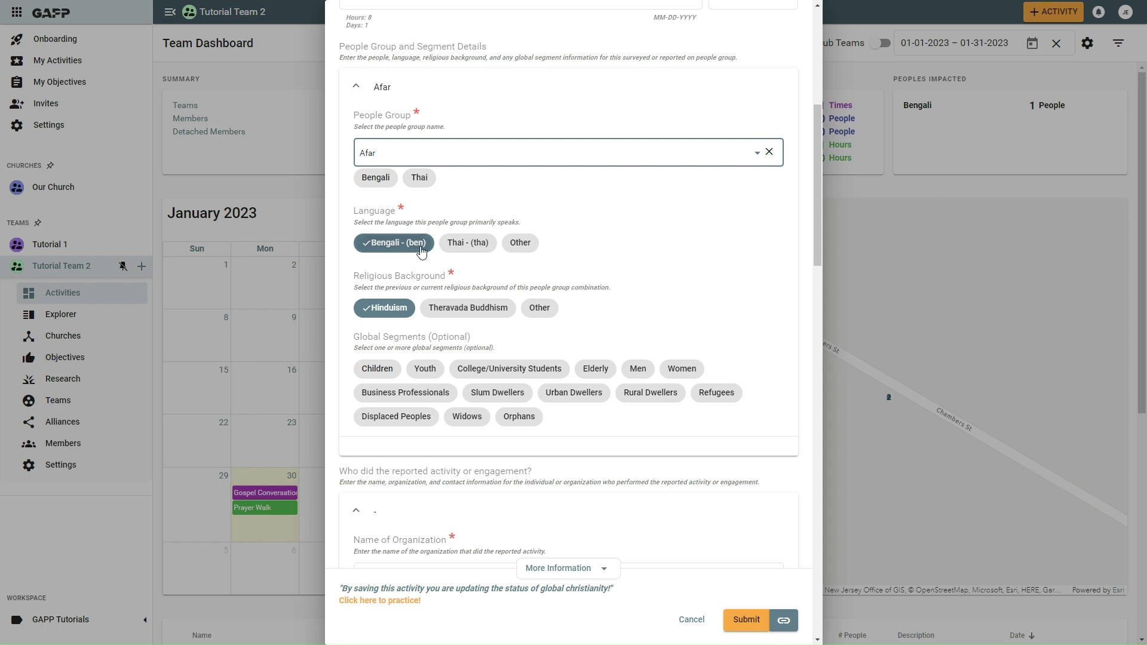
click(519, 243)
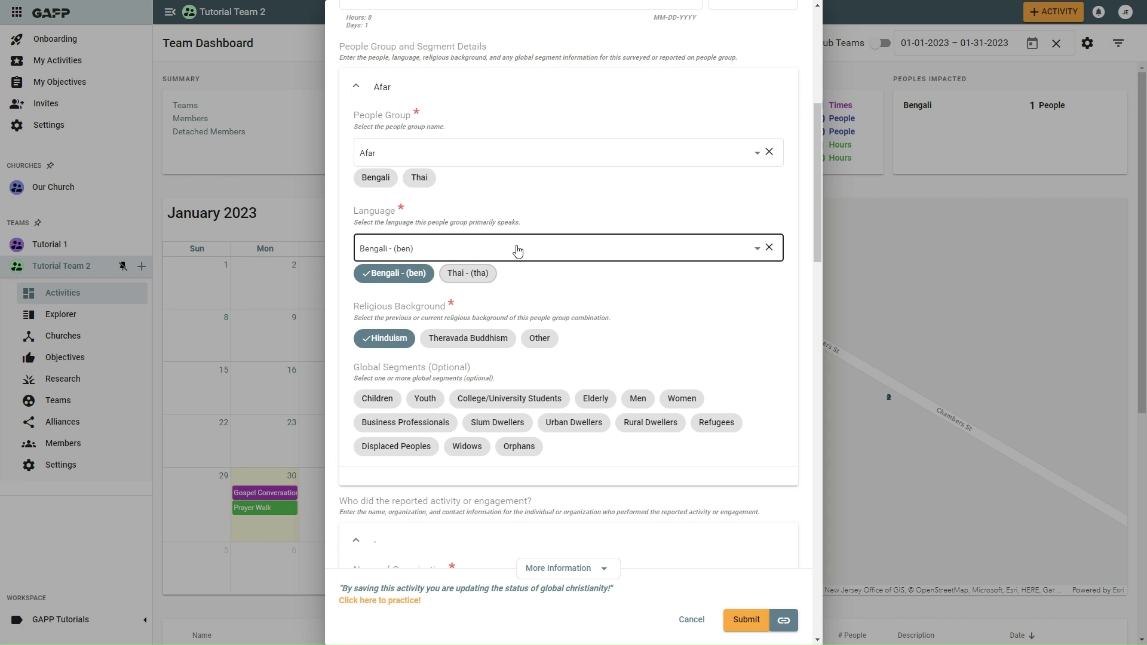
click(518, 249)
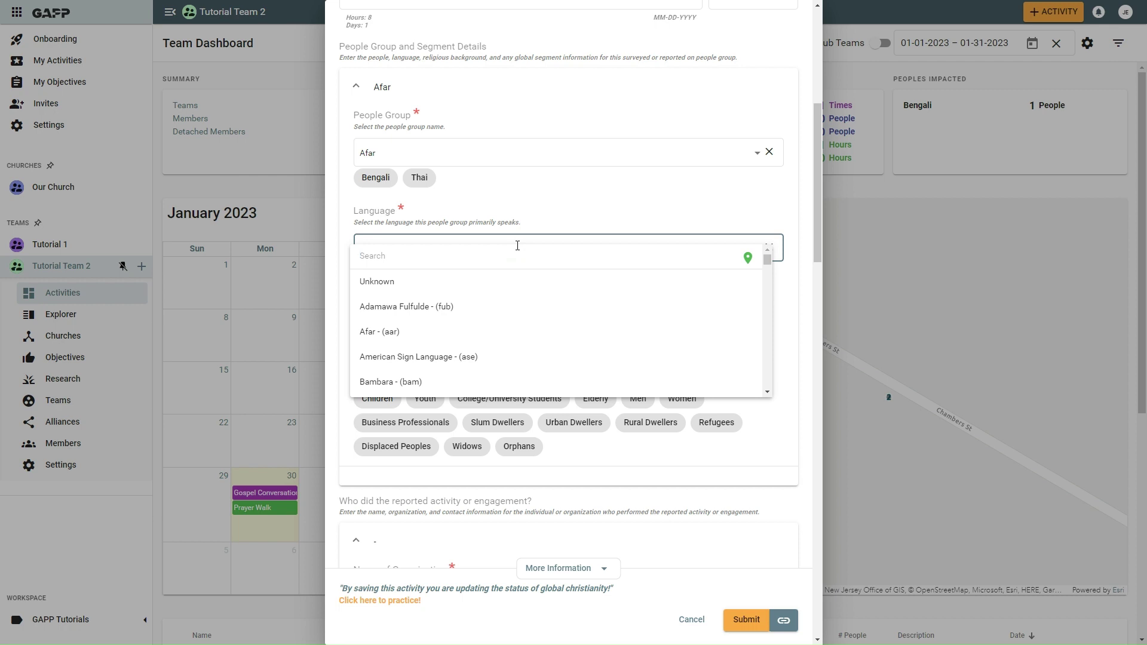
click(473, 332)
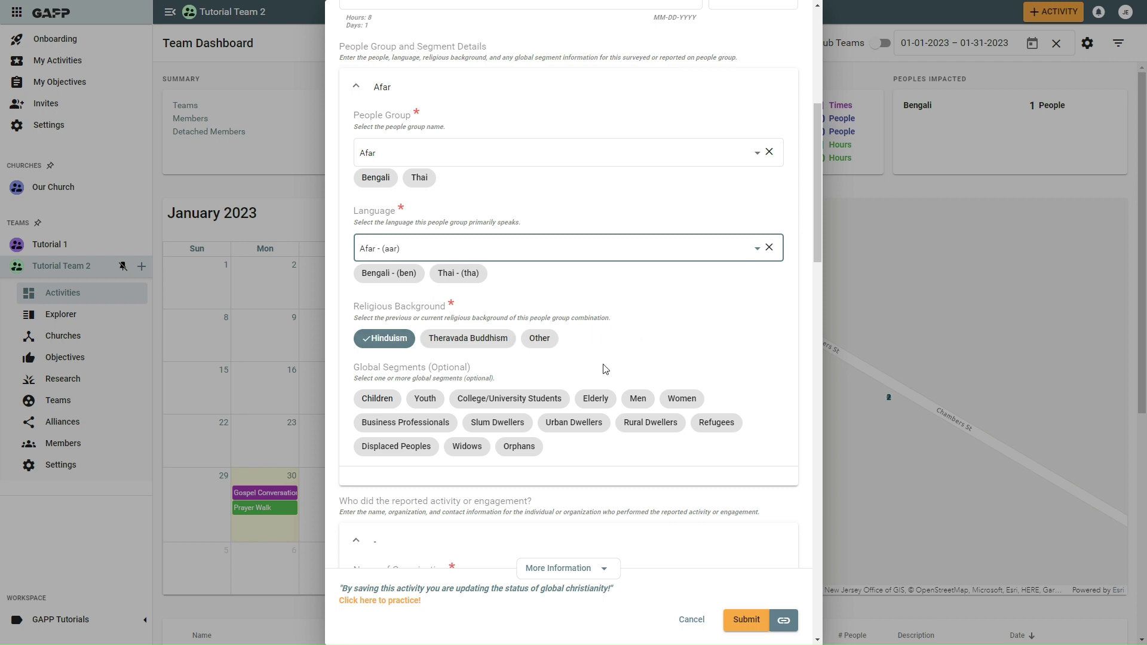
Step: Set the religious background to African Traditional Religion and select Youth as the global segment
click(539, 339)
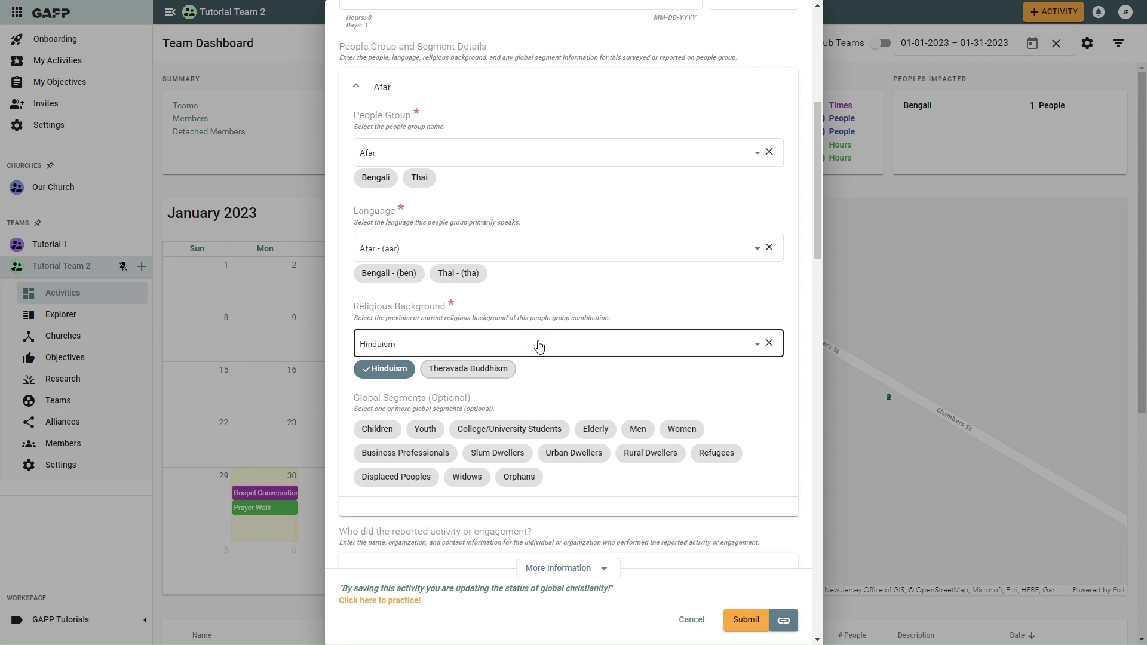
click(538, 344)
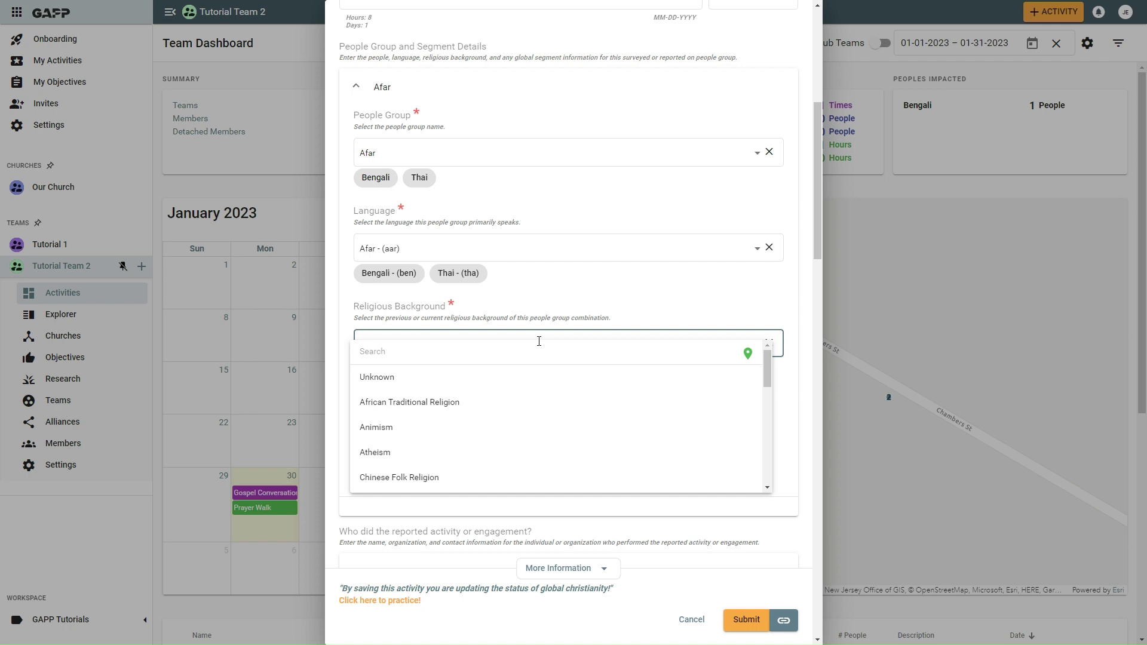
click(508, 403)
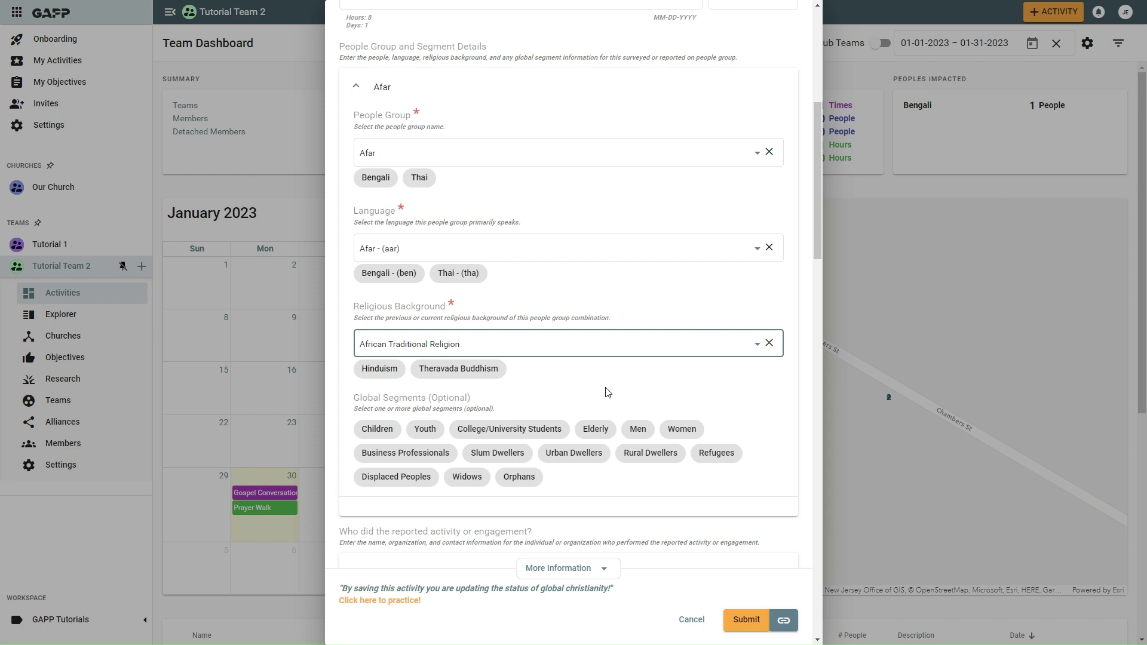
click(422, 429)
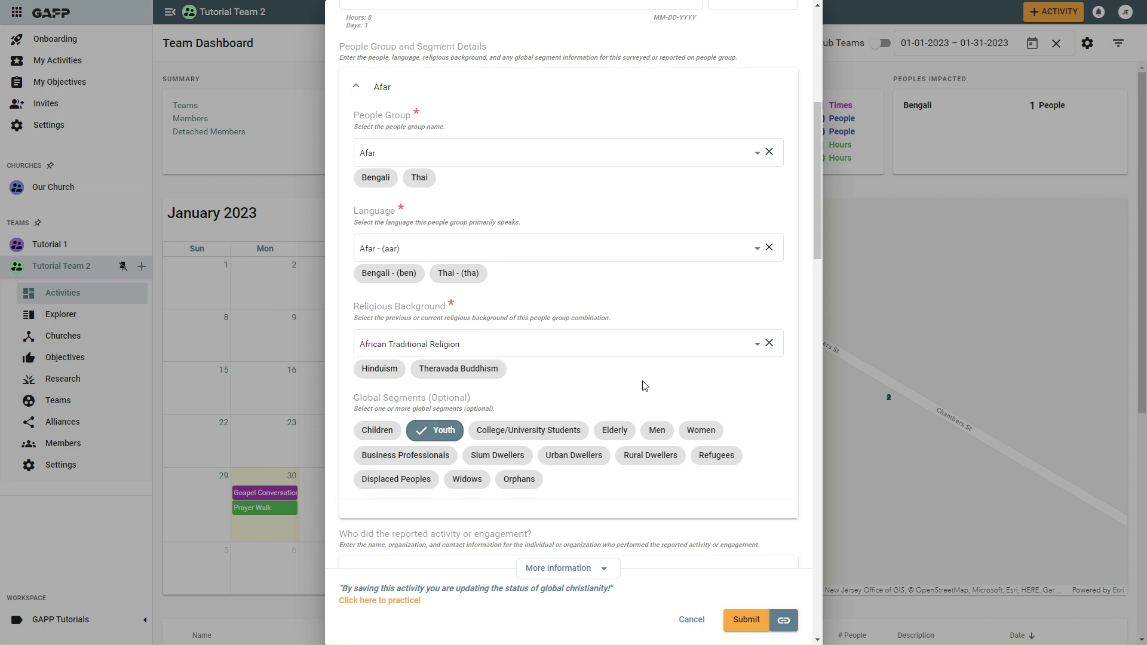
Step: Enter "Engage the World Example" as the name of the organization that did the reported activity
scroll(643, 387, down, 5)
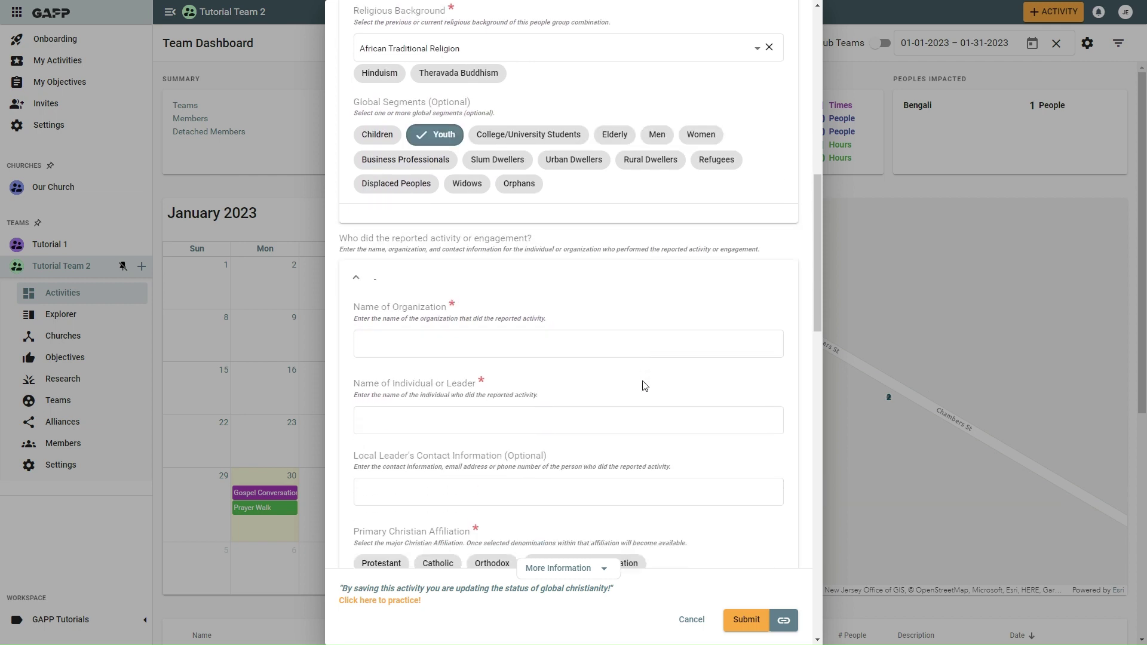
scroll(644, 385, down, 3)
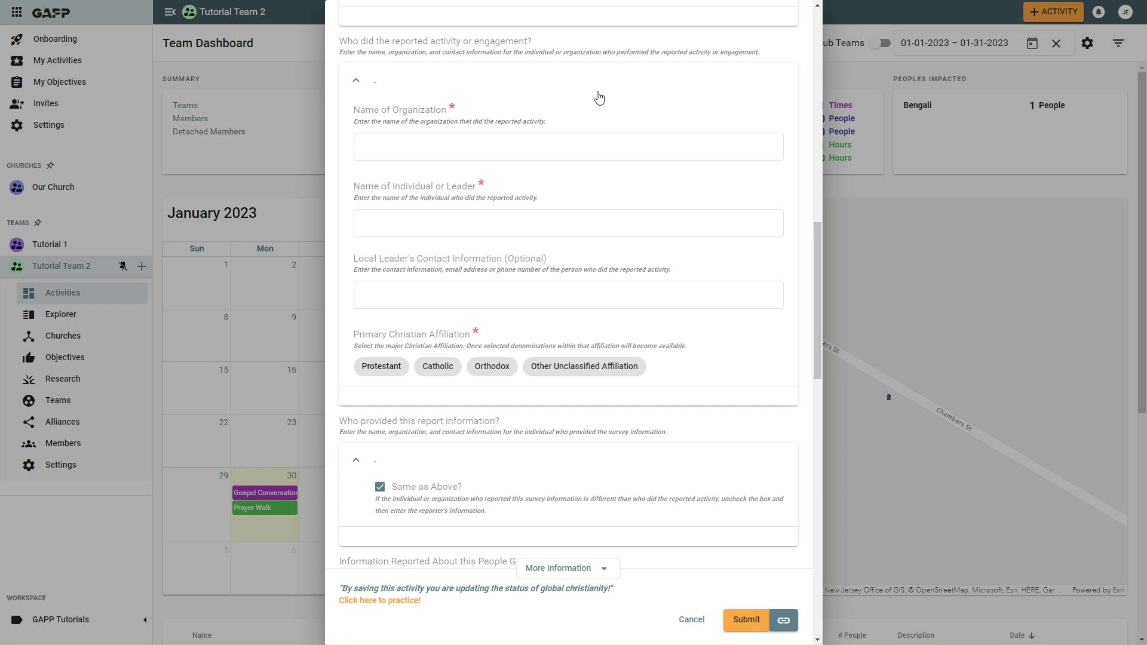
click(529, 144)
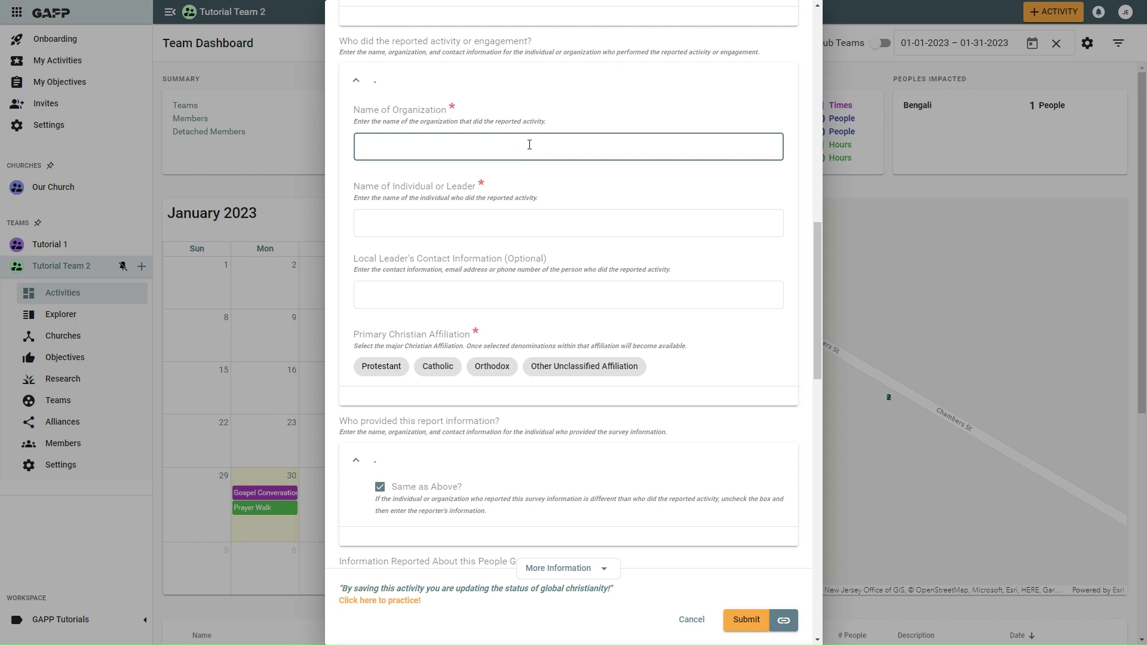
text(Engage the World)
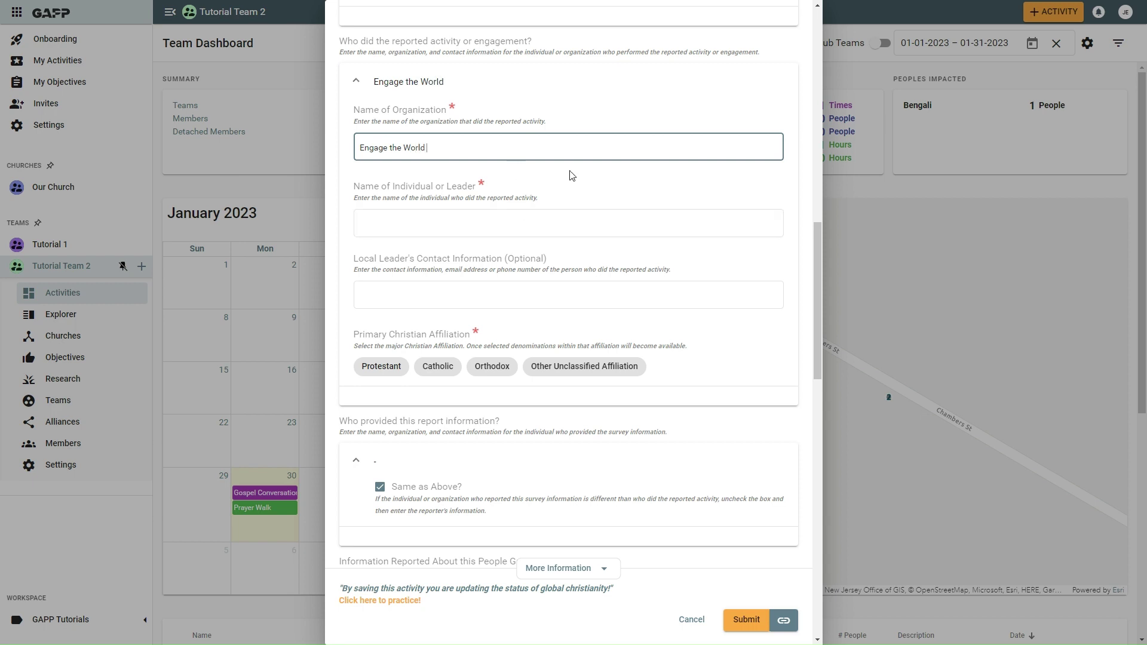
text( Example)
Step: Fill in the individual or leader's name and the local leader's contact phone number
click(530, 224)
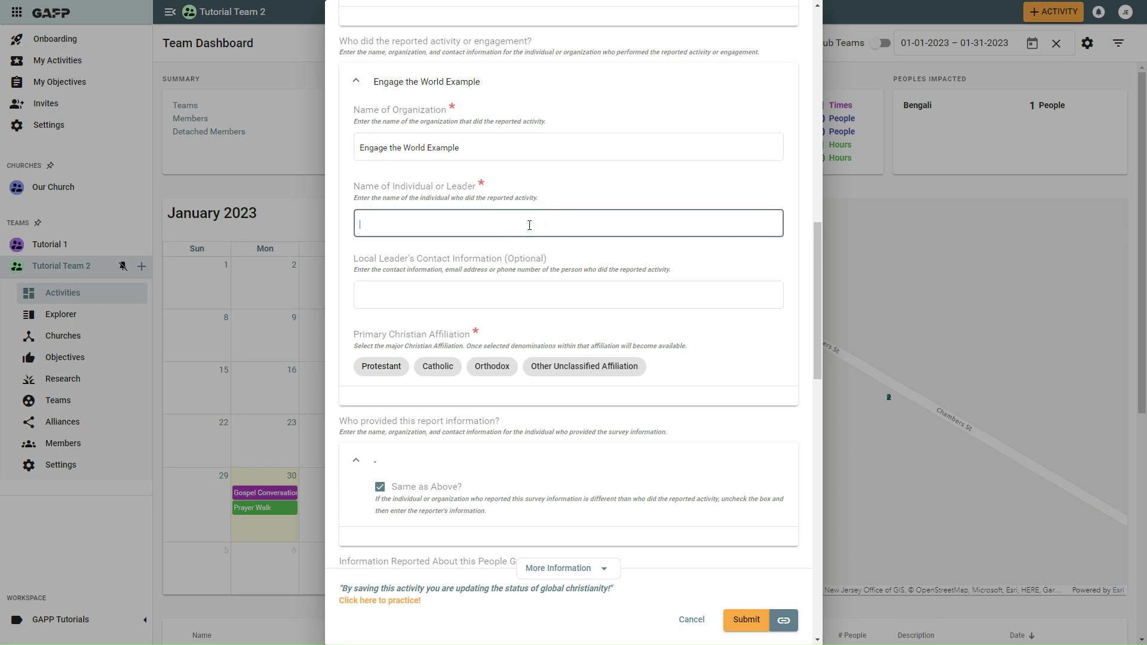
text(Bob)
click(495, 296)
text(55)
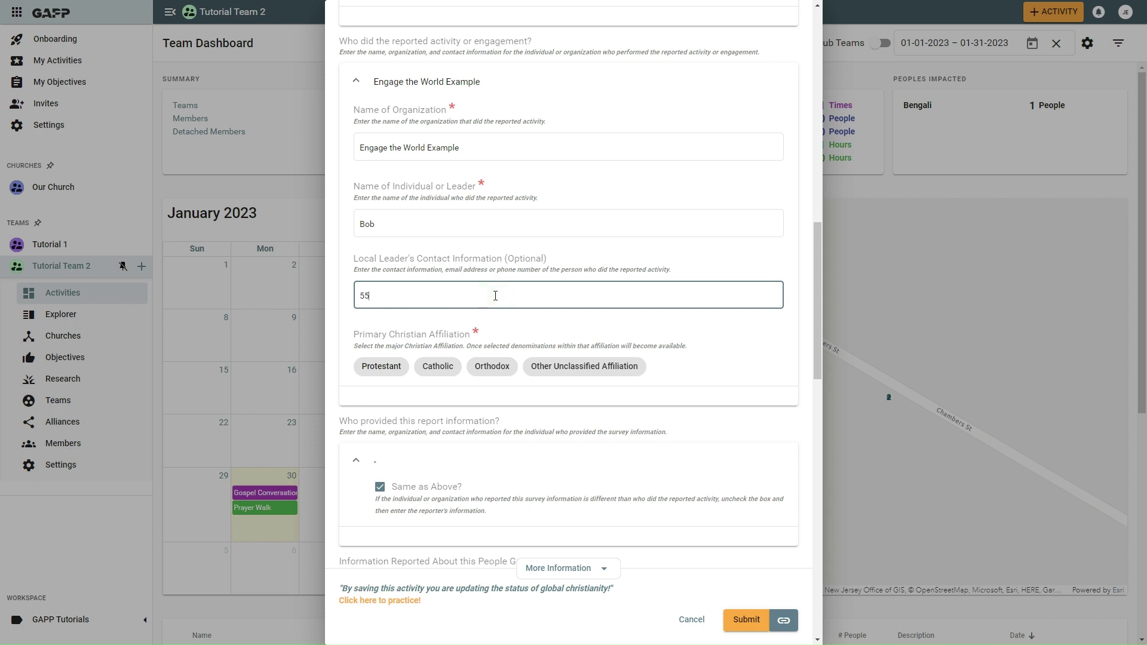
text(5-5555)
Step: Set the primary Christian affiliation to Protestant with Anglican as the denomination
click(382, 372)
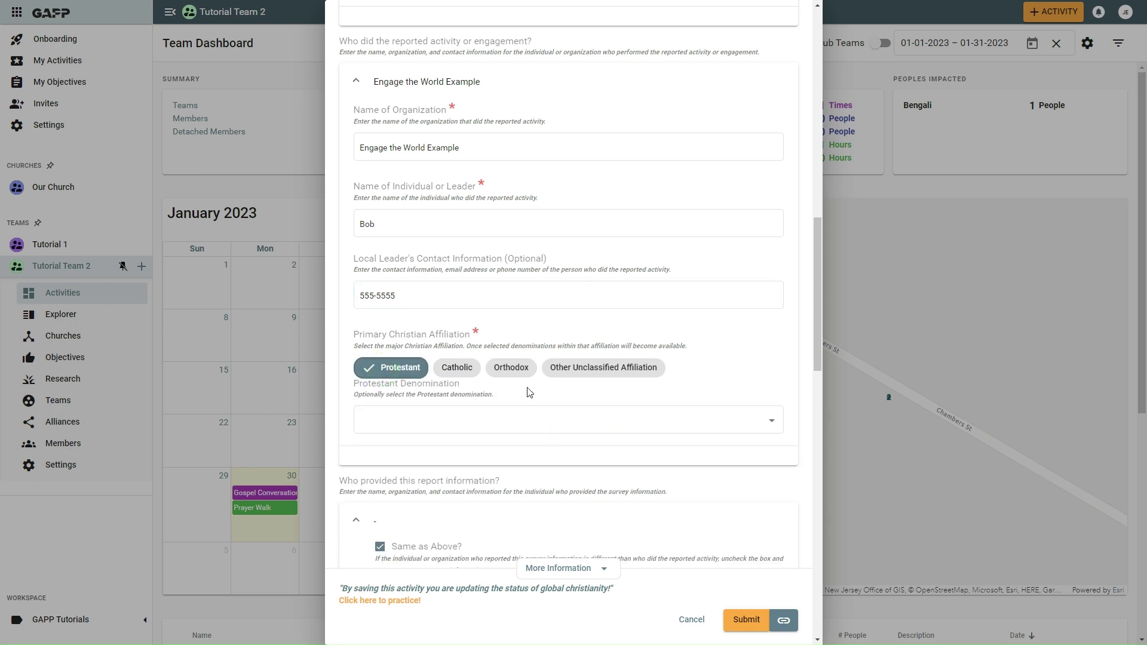
scroll(529, 393, down, 1)
click(548, 371)
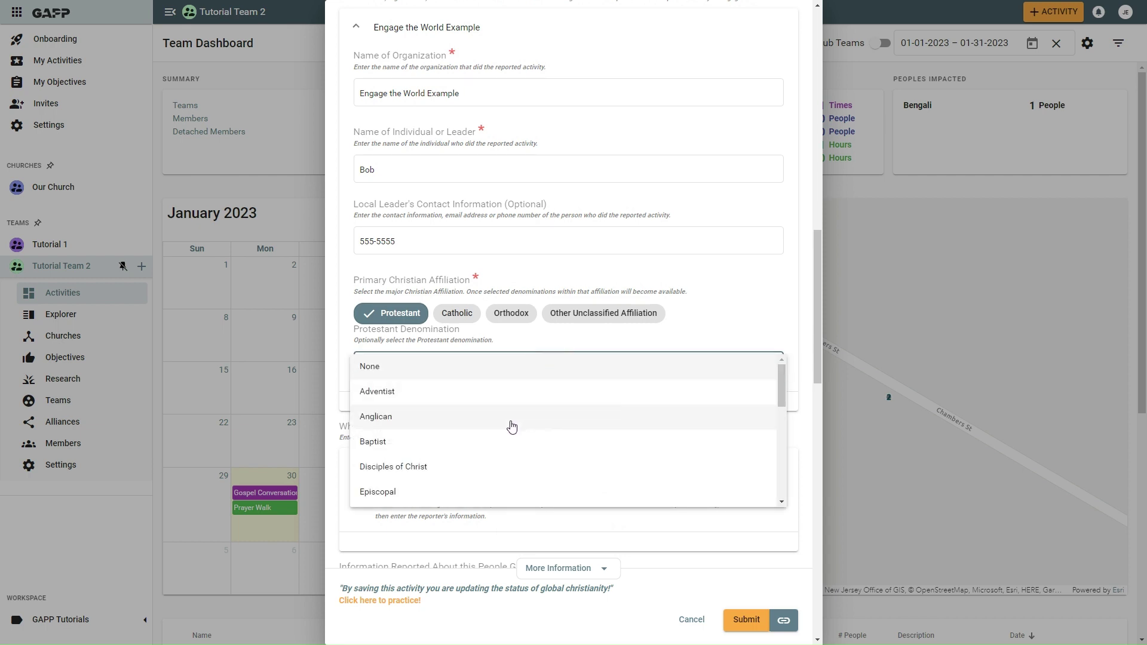
click(511, 417)
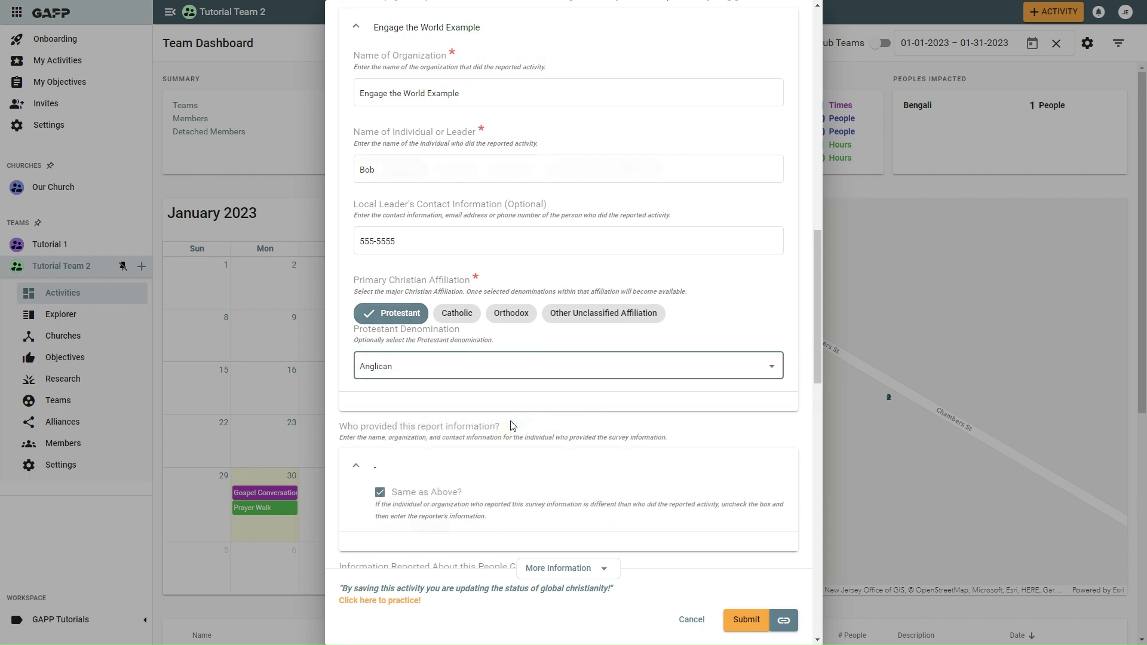
scroll(511, 426, down, 3)
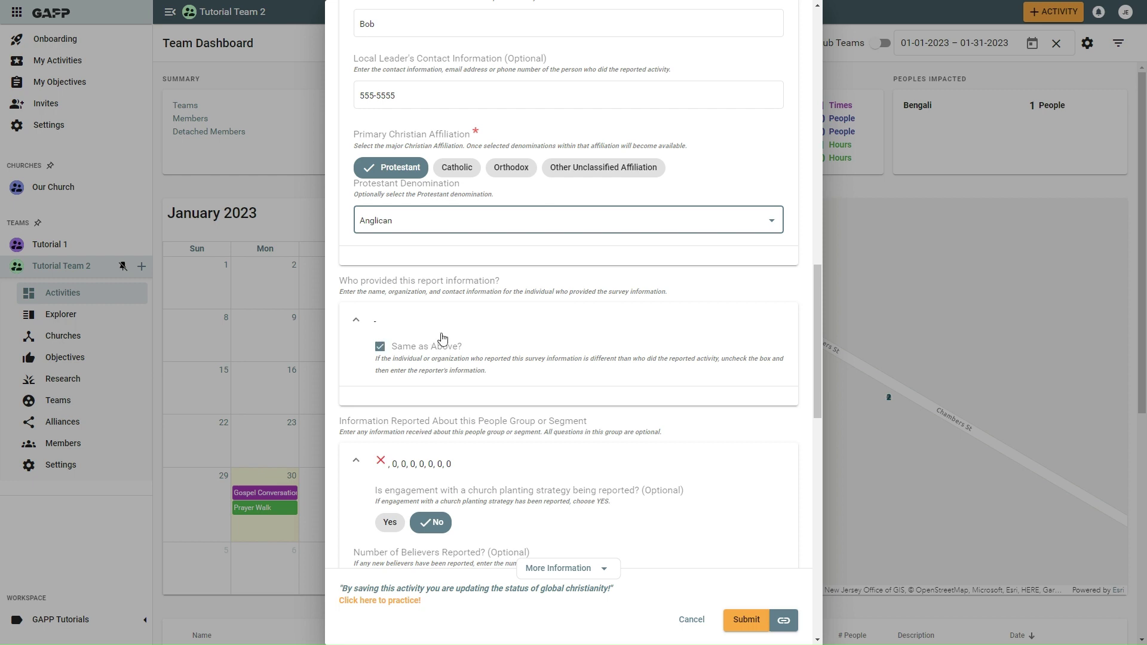
click(379, 347)
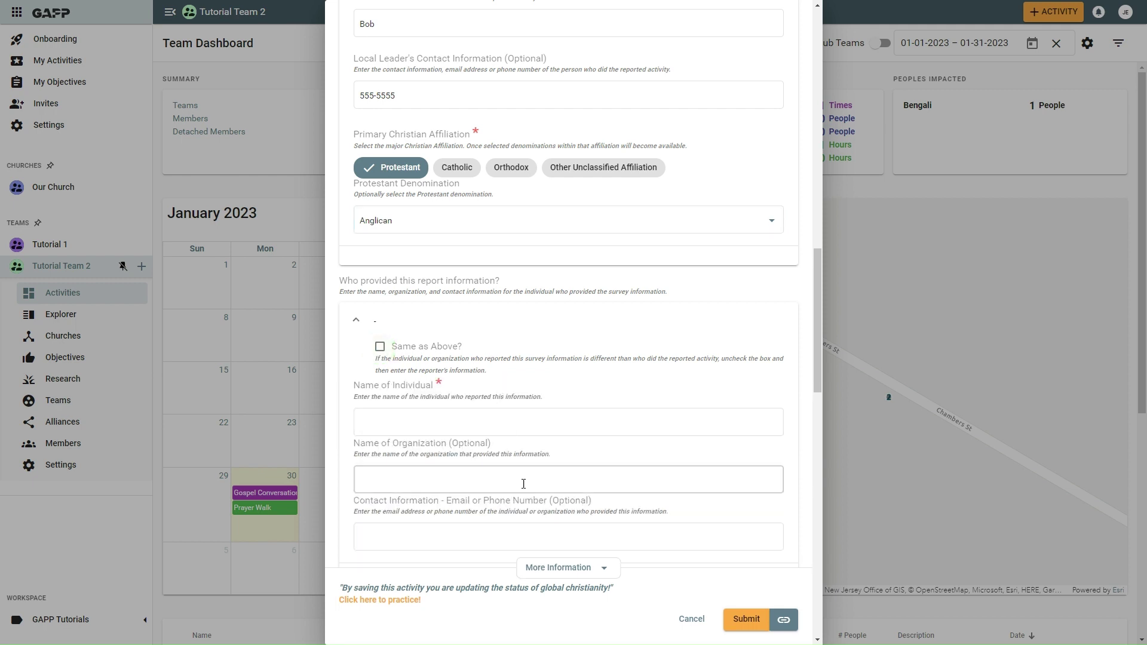
click(381, 349)
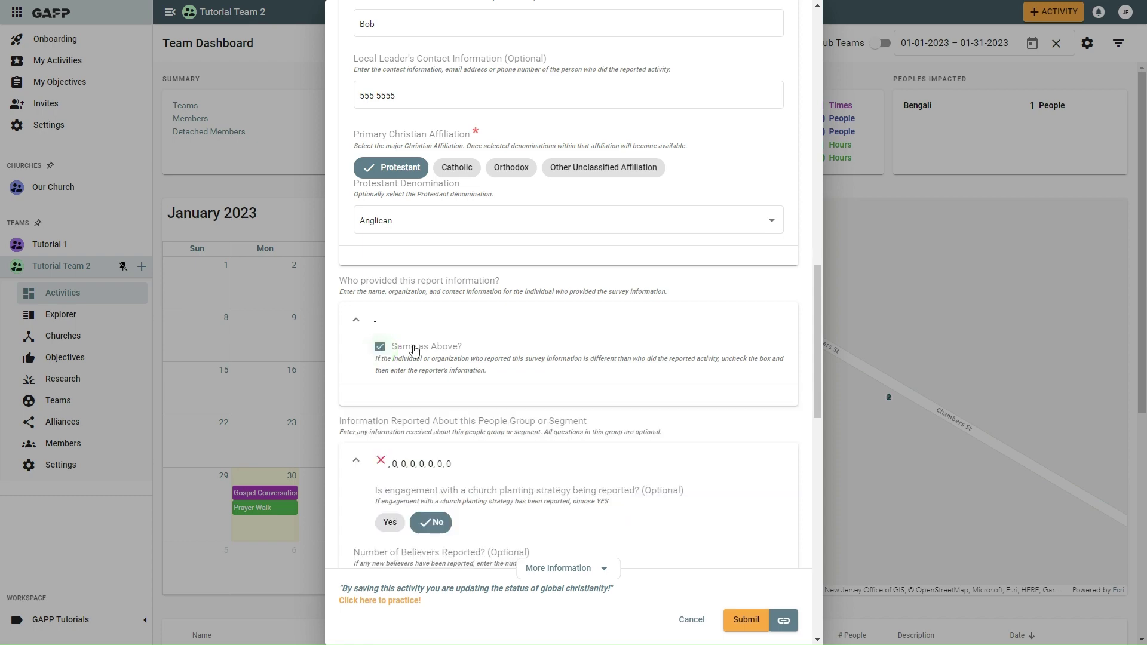
Step: Mark engagement with a church planting strategy as Yes and set the number of believers reported to 1
scroll(568, 295, down, 4)
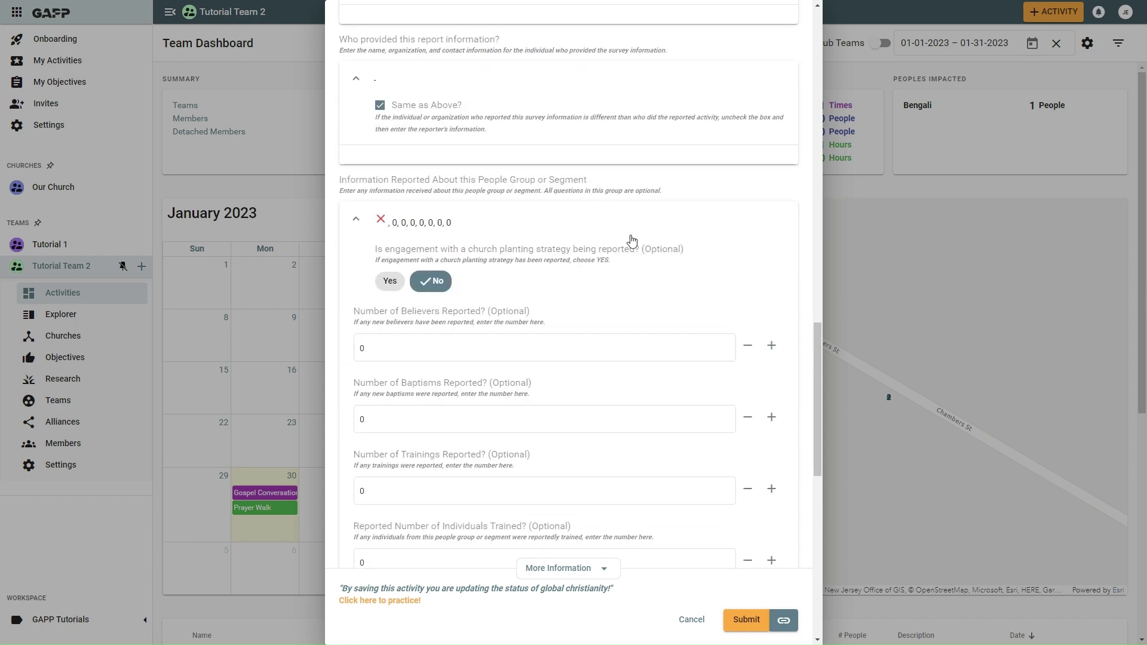
scroll(633, 242, down, 2)
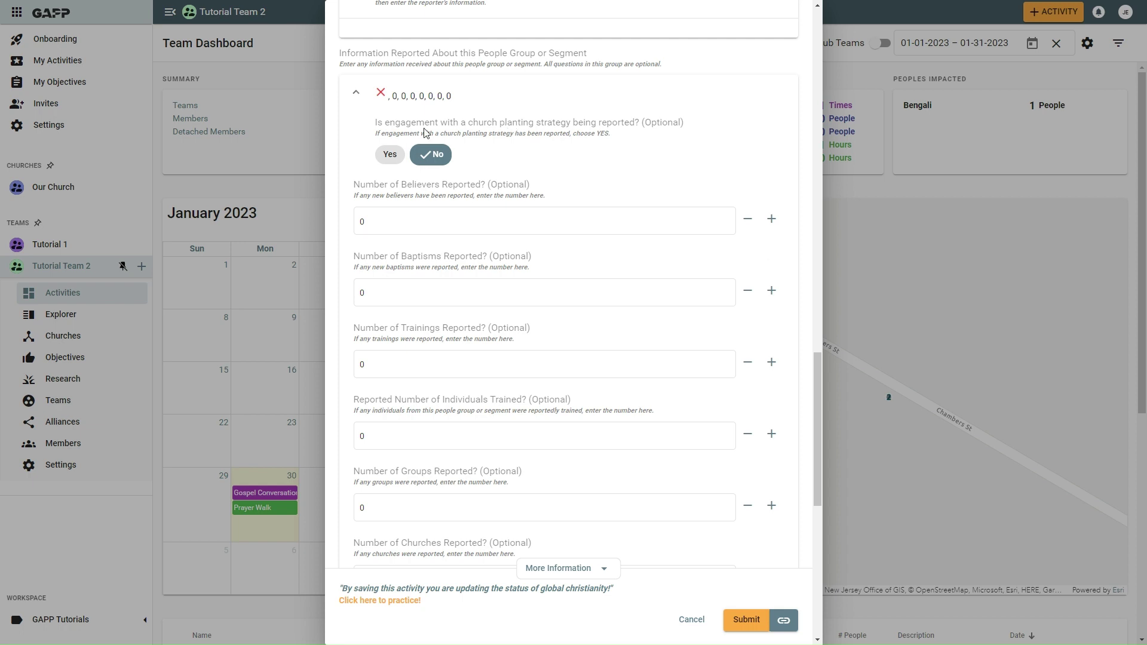
click(390, 156)
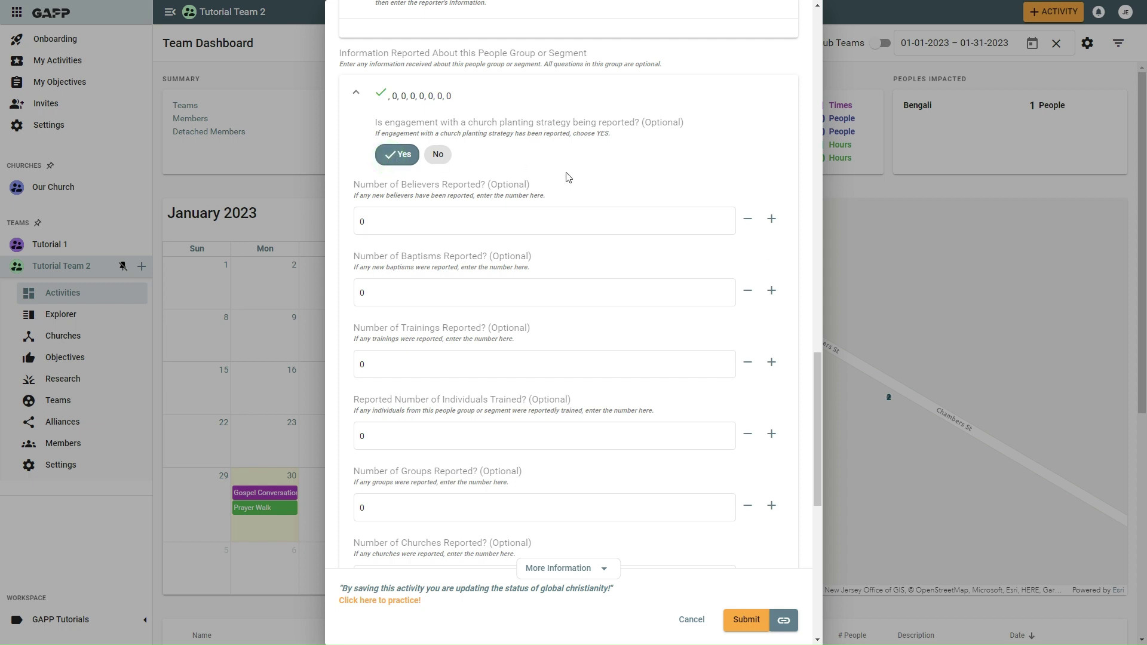
click(489, 223)
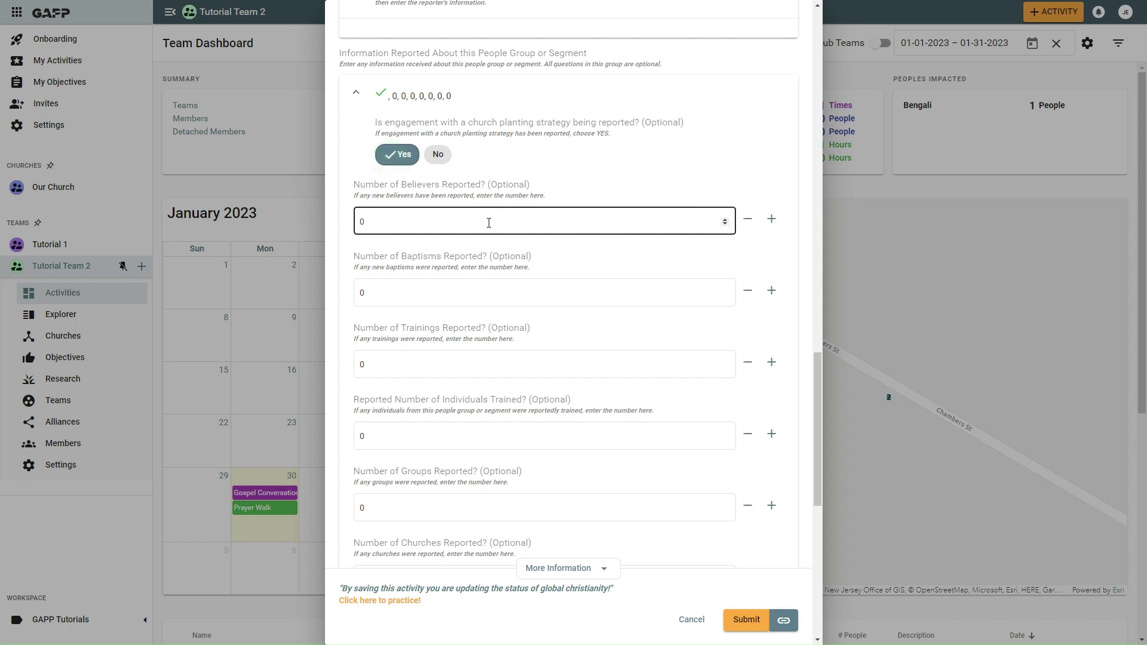
click(776, 219)
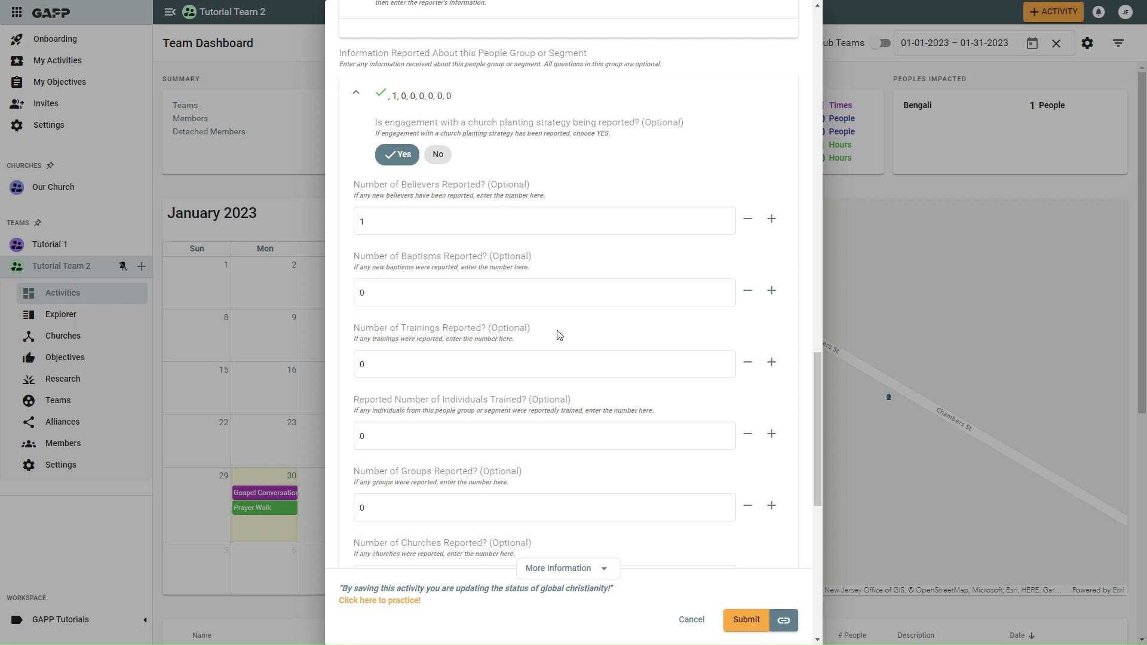
Step: Set the number of trainings reported to 12 and the reported number of individuals trained to 5
scroll(558, 333, down, 1)
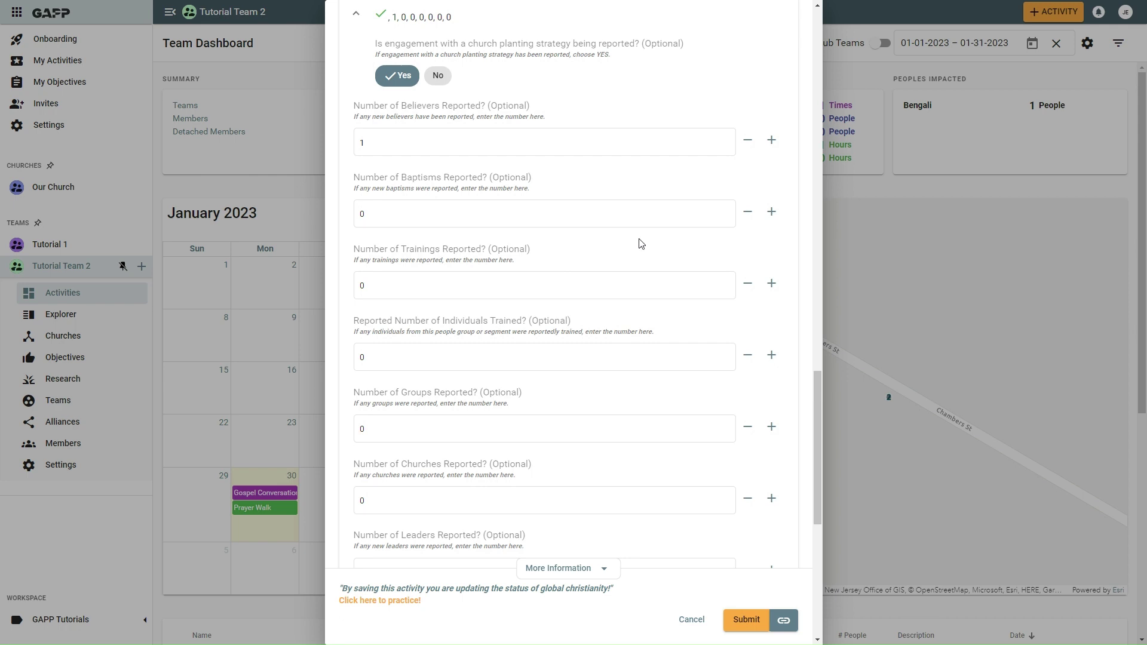
click(664, 280)
key(BackSpace)
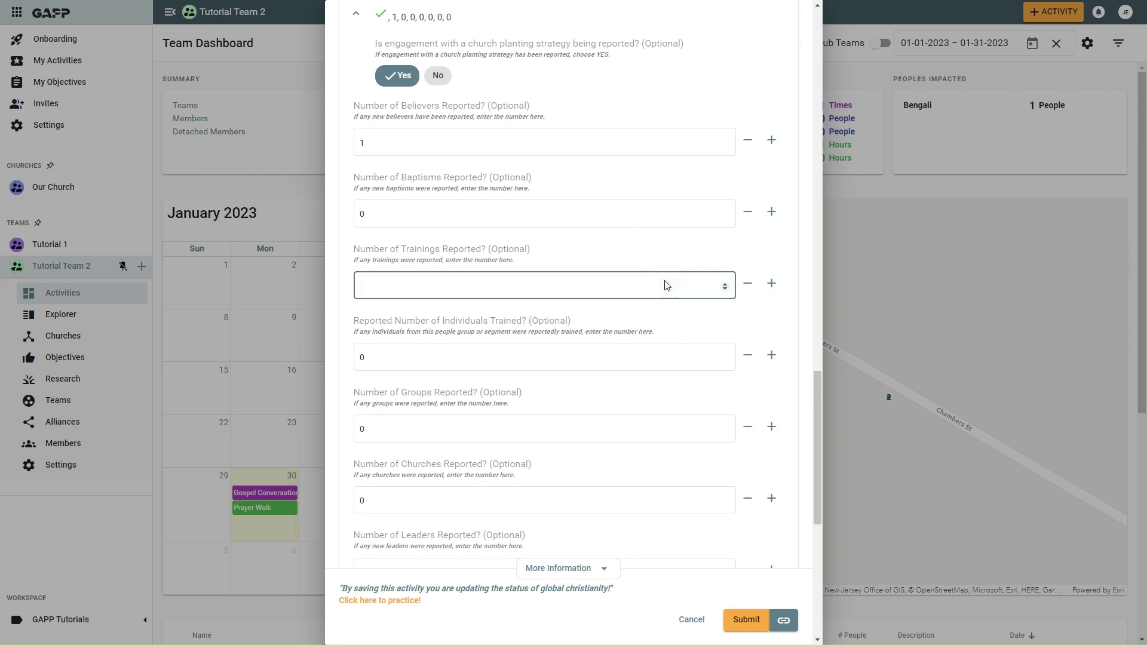
text(12)
scroll(654, 319, down, 3)
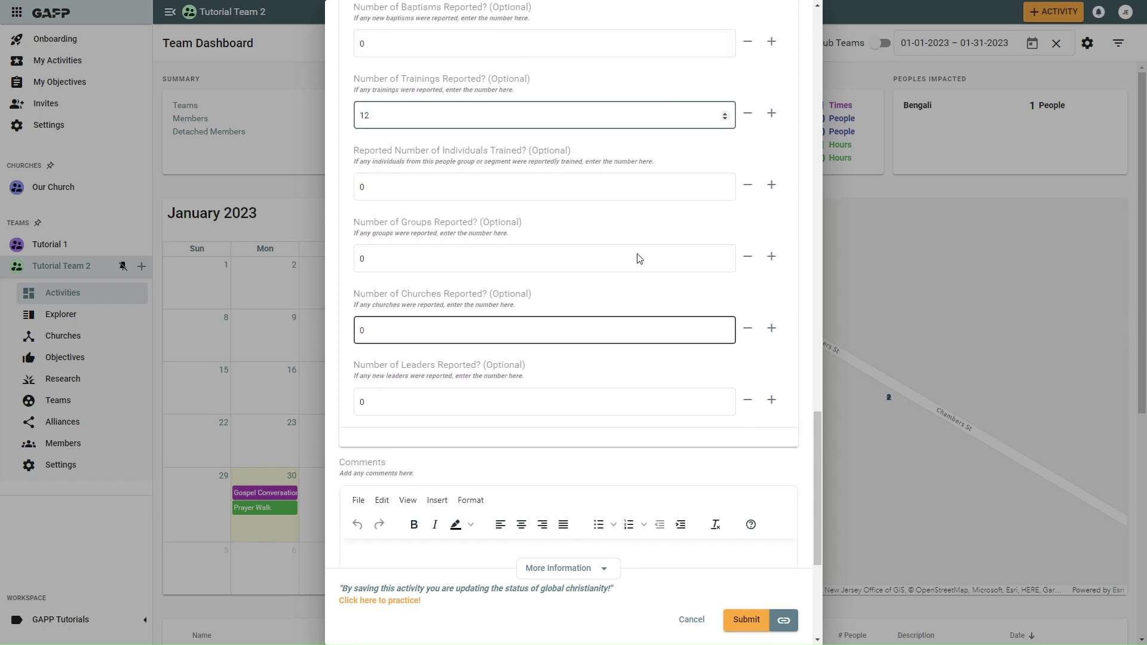
click(616, 154)
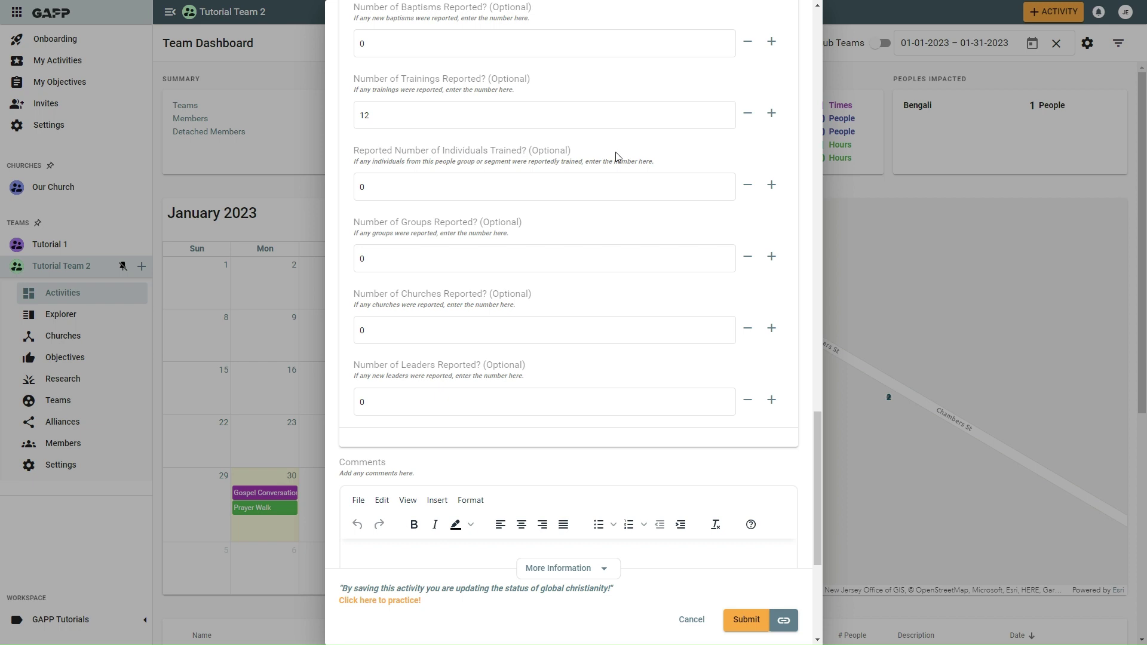
click(595, 188)
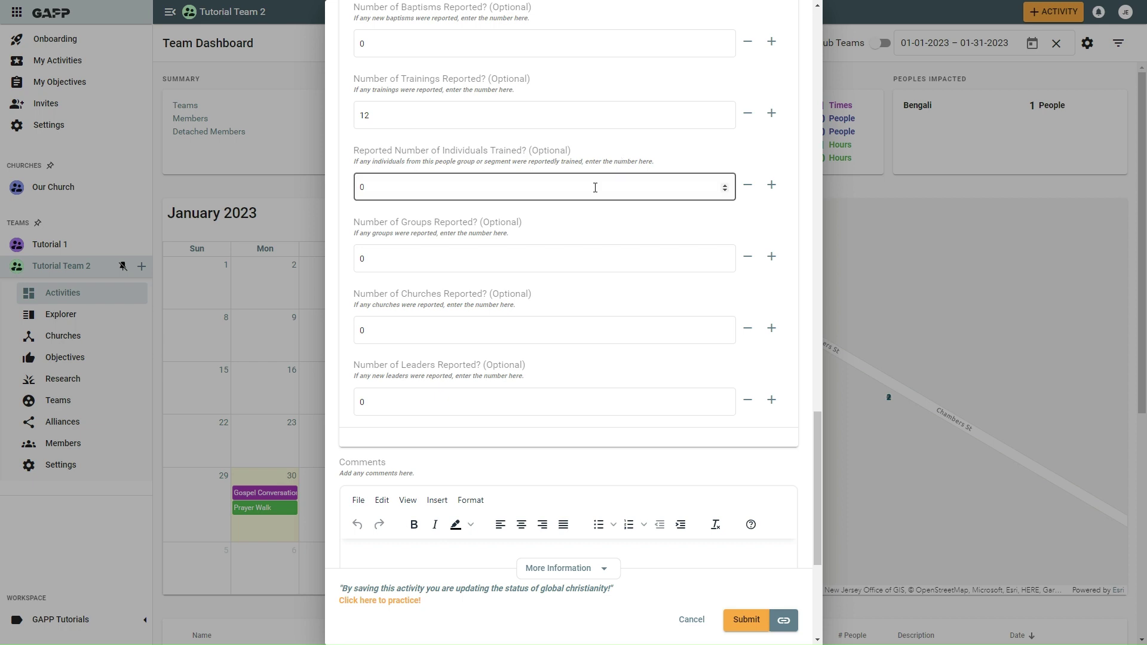
key(BackSpace)
text(5)
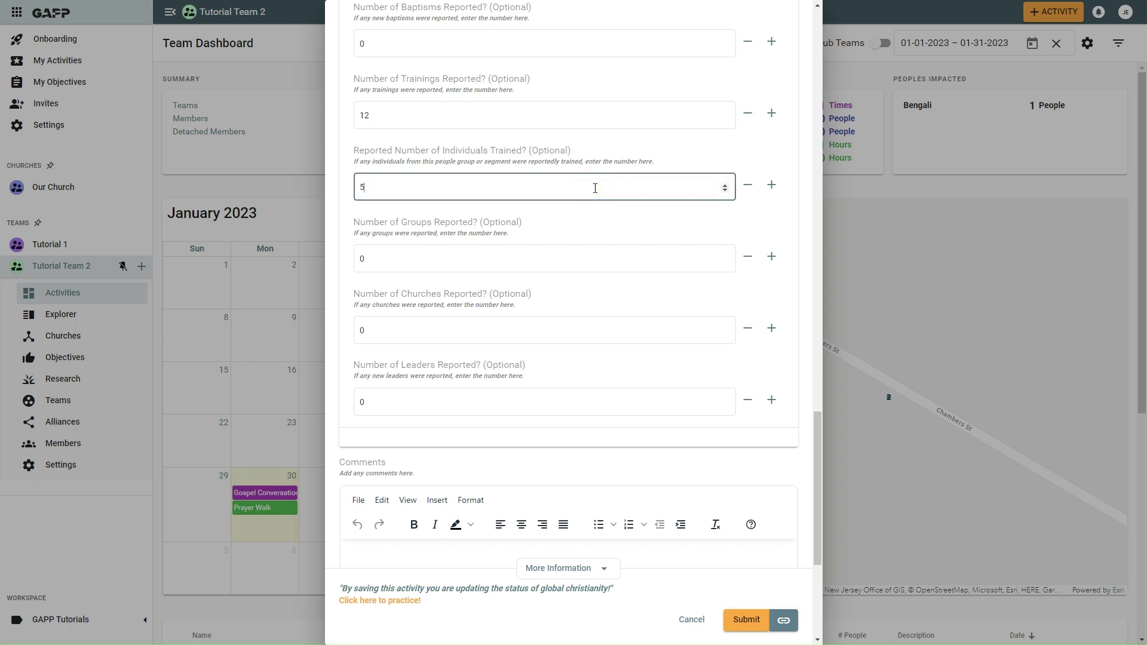
Step: Set the number of groups reported to 2 and the number of churches reported to 10
click(565, 223)
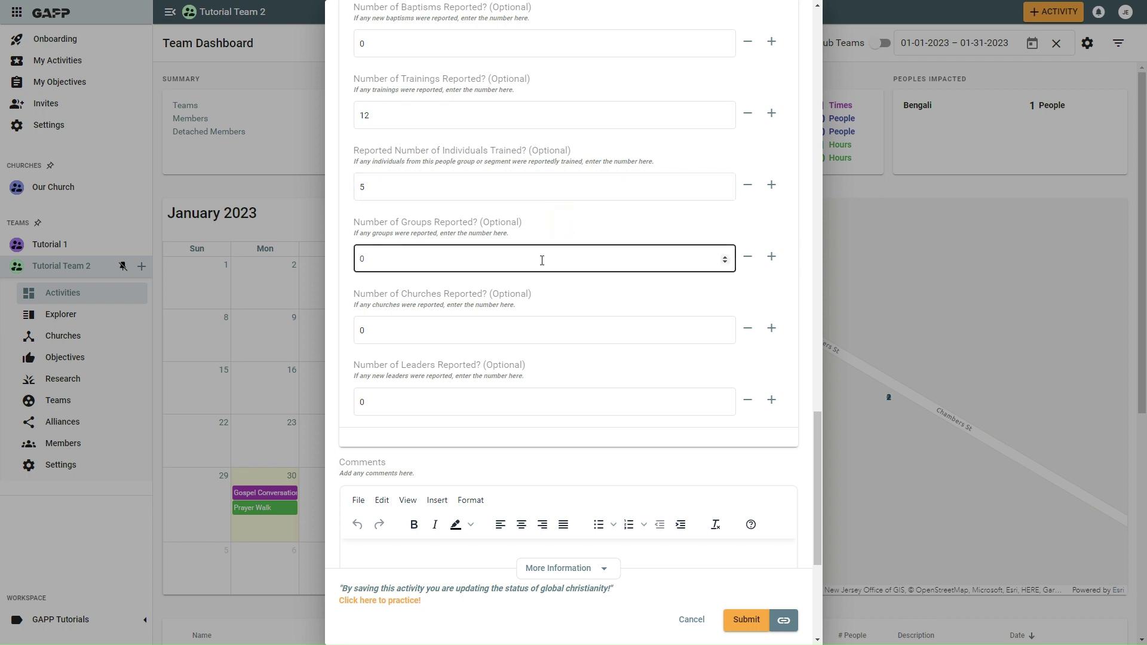
click(771, 258)
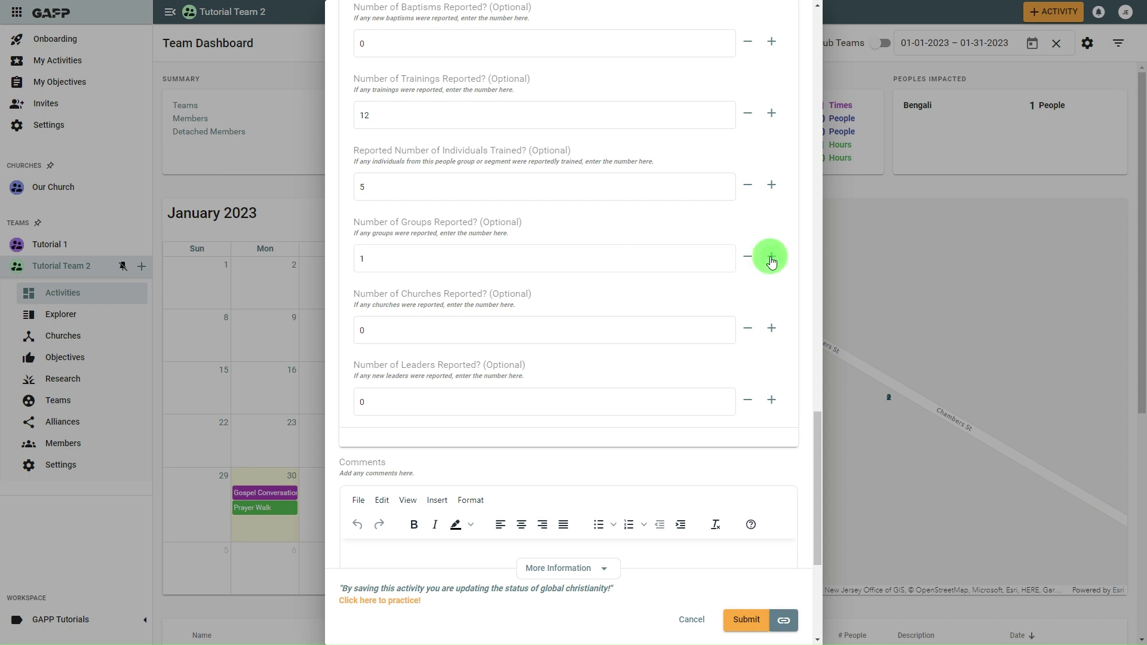
click(771, 258)
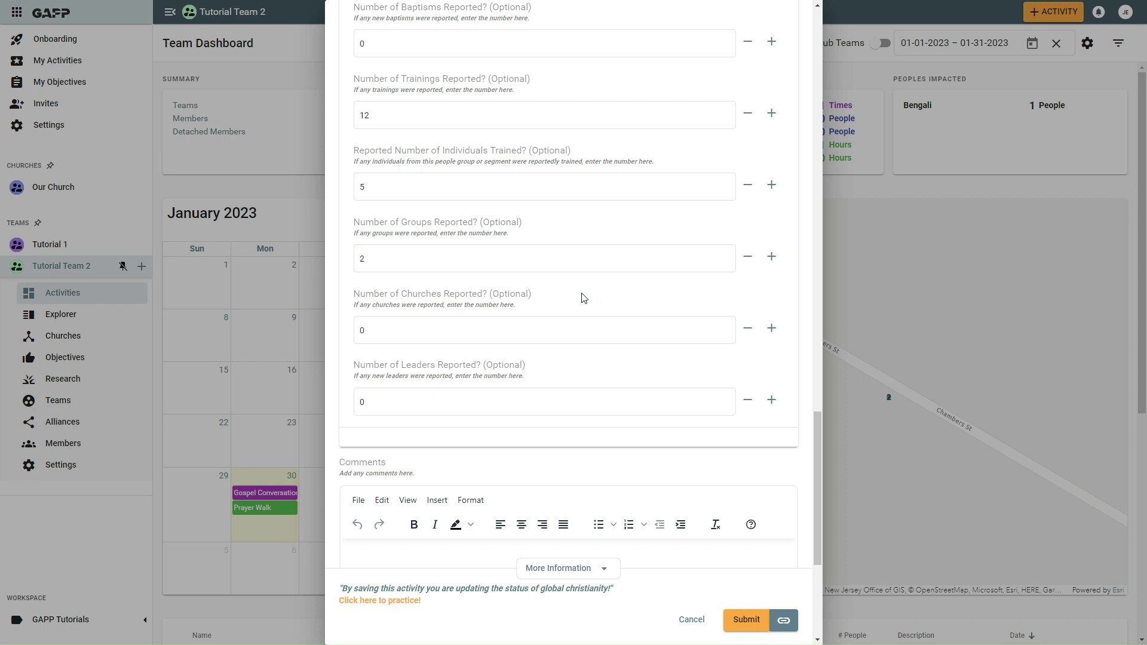
click(563, 329)
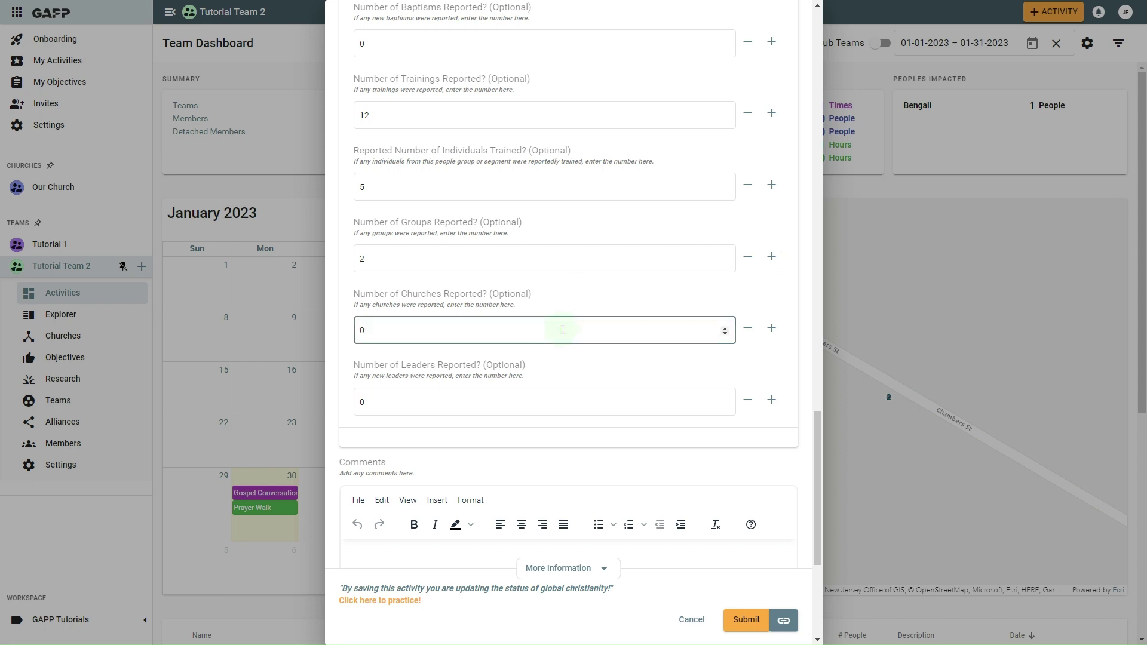
key(BackSpace)
text(10)
Step: Set the number of leaders reported to 2 for this people group
scroll(583, 357, down, 2)
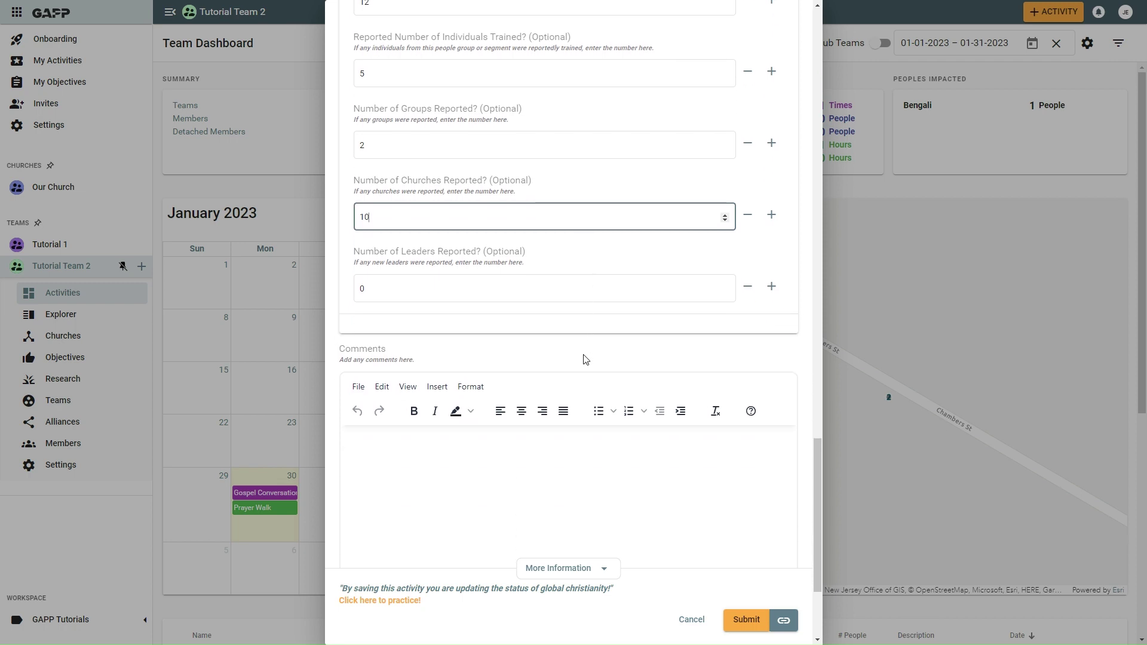
click(548, 256)
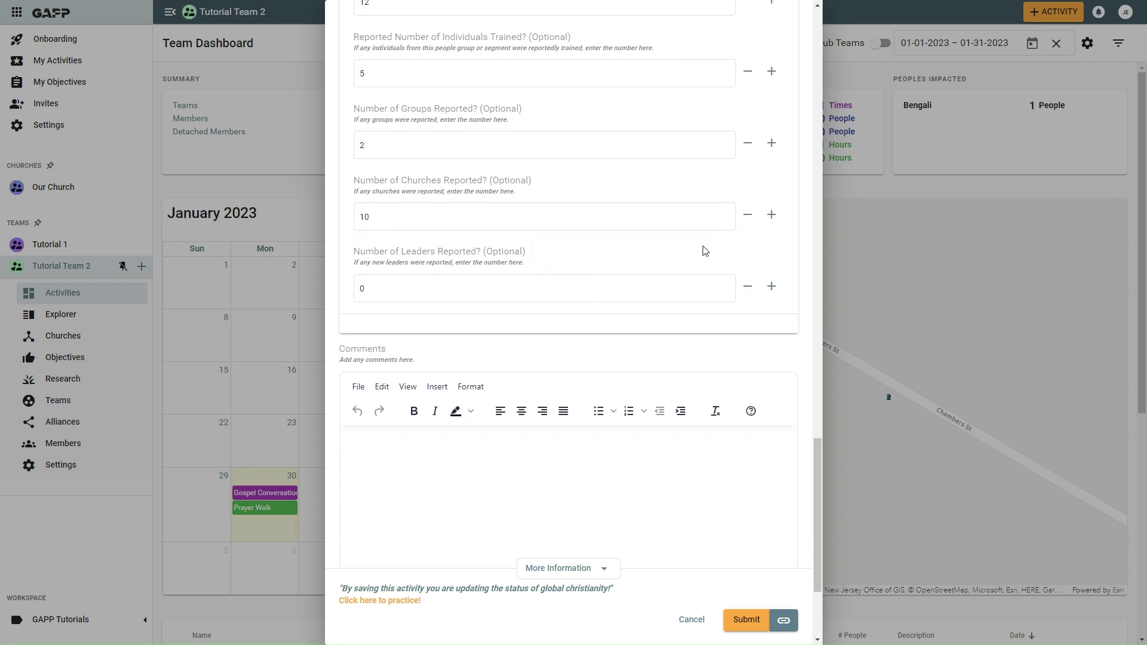
click(772, 287)
click(772, 288)
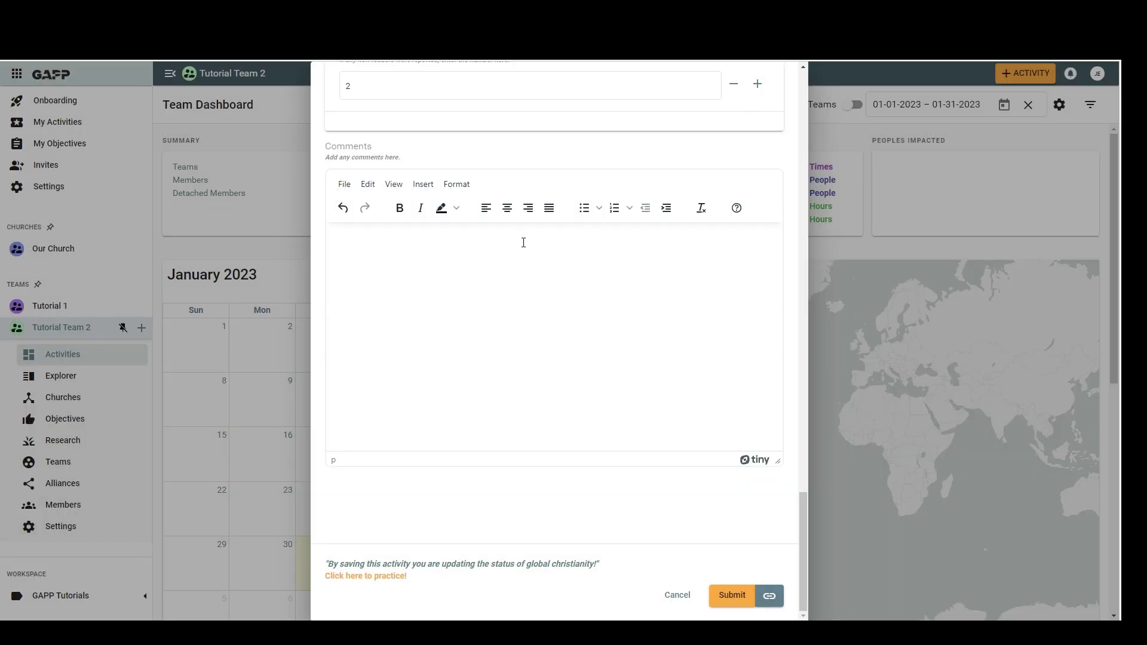
Step: Enter "Details..." as the comment and submit the Field Activity Report
text(Details...)
click(733, 602)
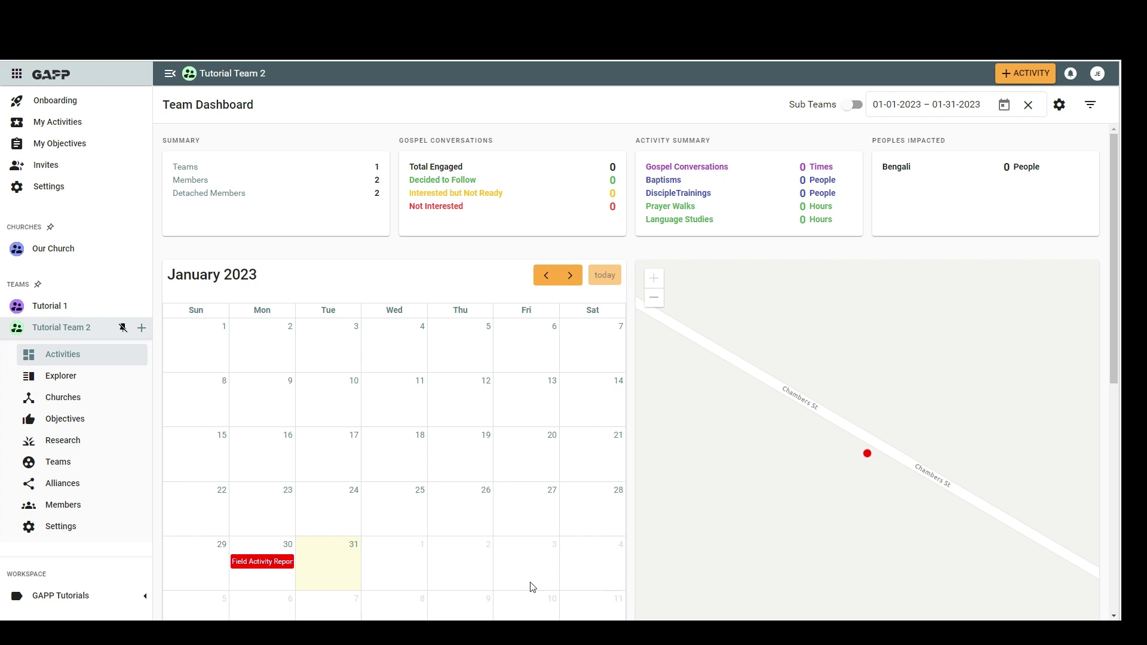
Step: Edit the January 30 Field Activity Report to add the second suggested member as a contributor, and save the change
click(259, 564)
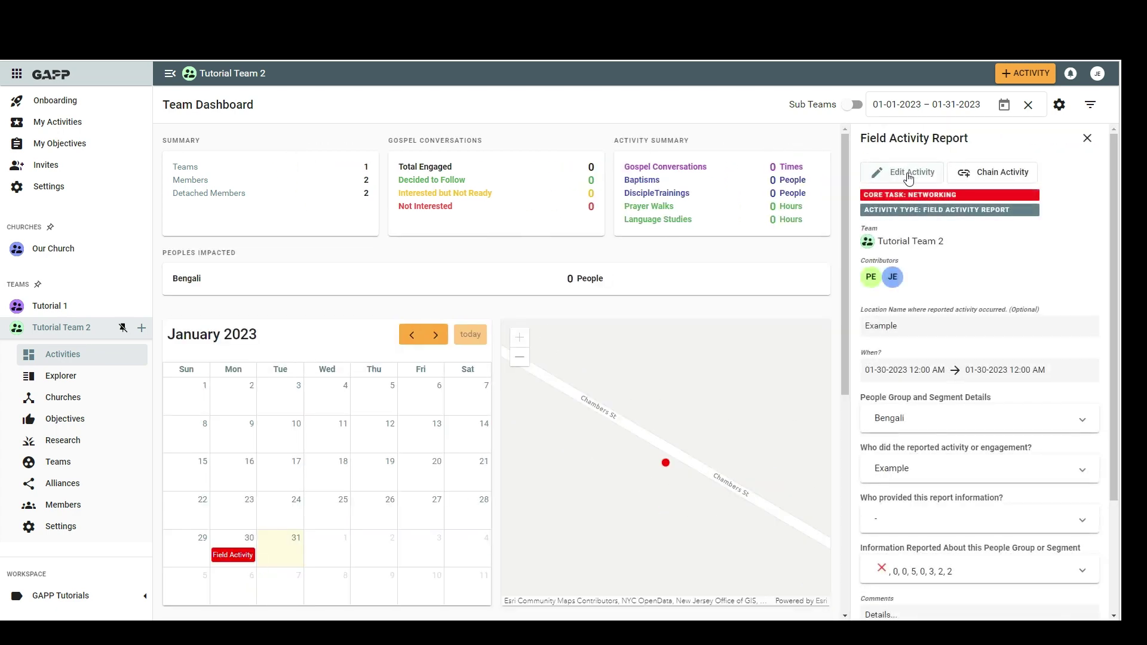
click(908, 178)
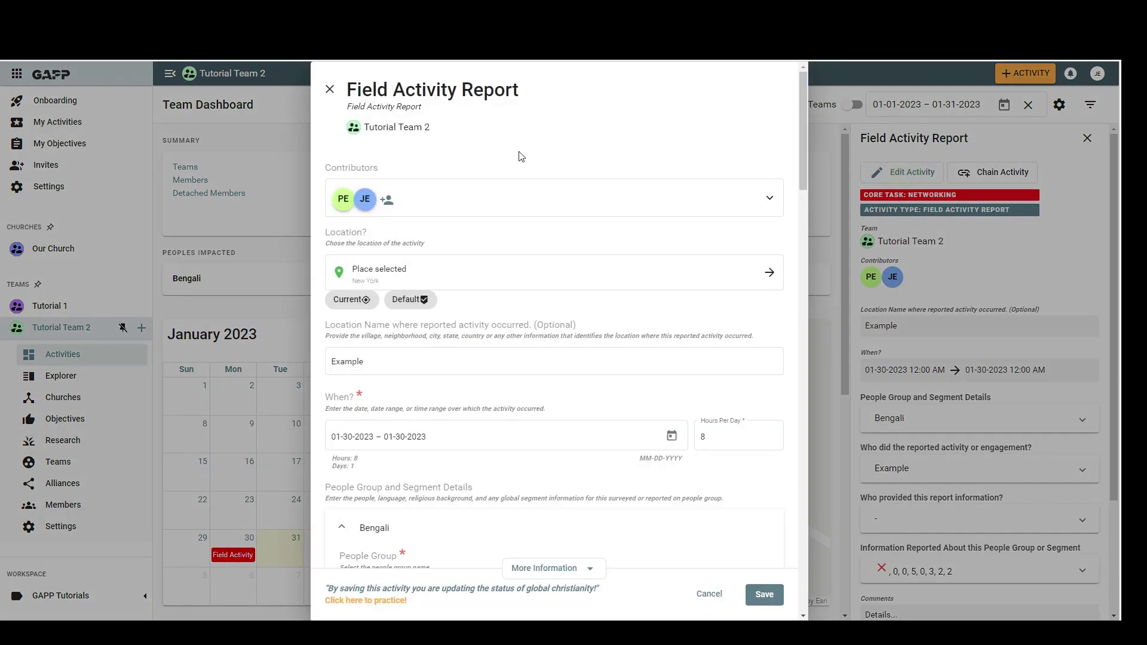
click(387, 200)
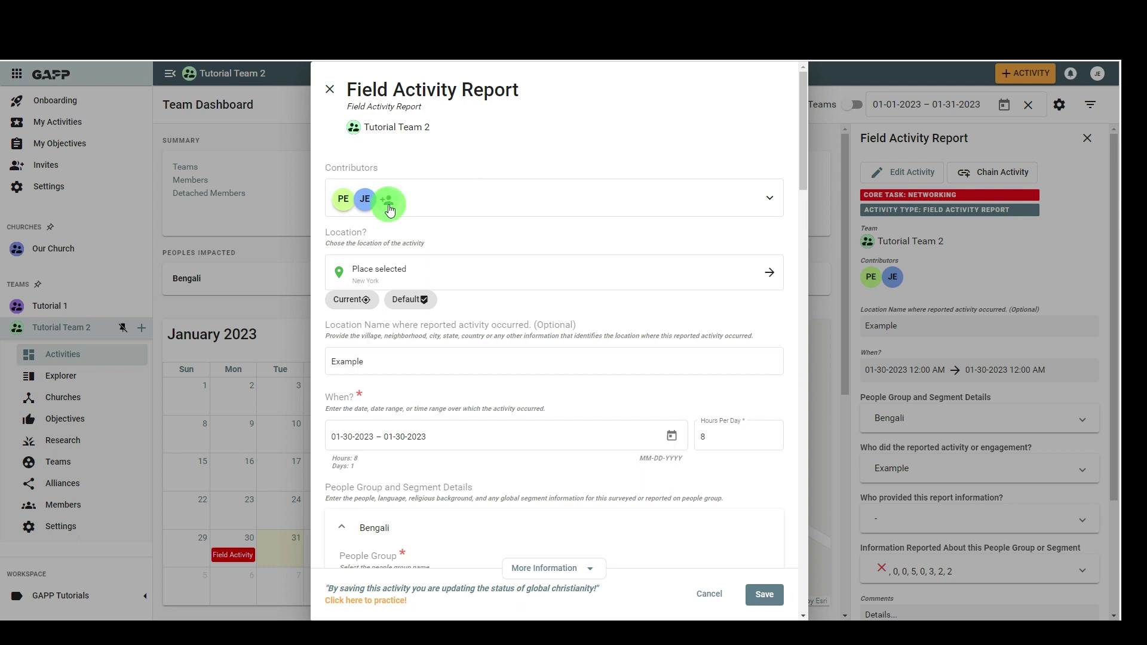
click(406, 316)
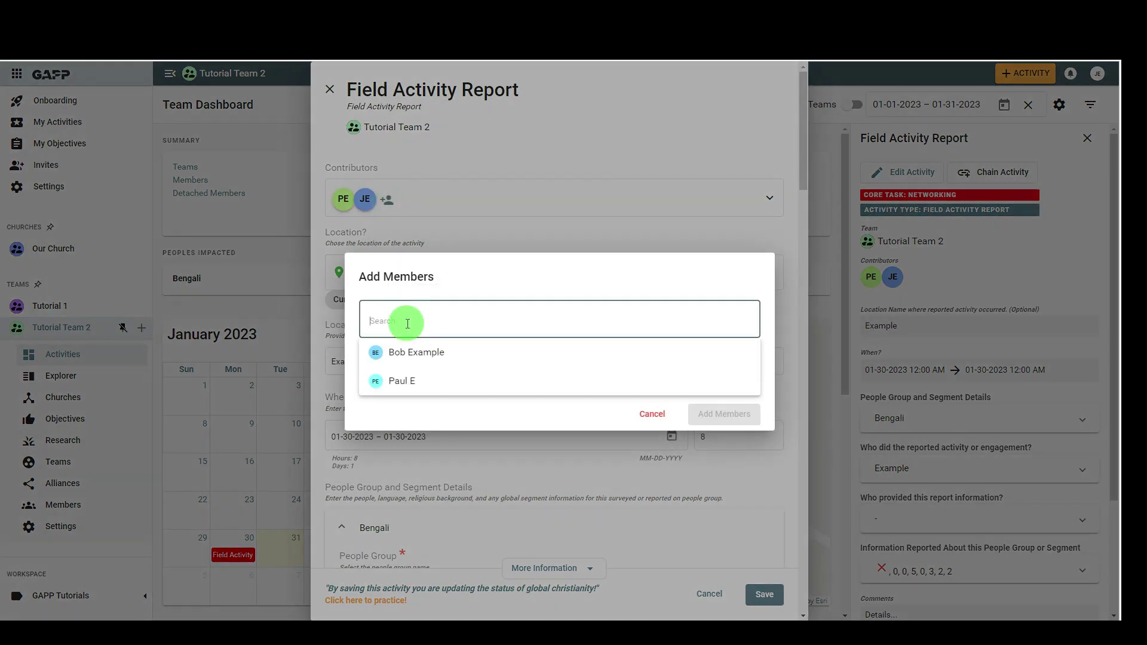
click(436, 384)
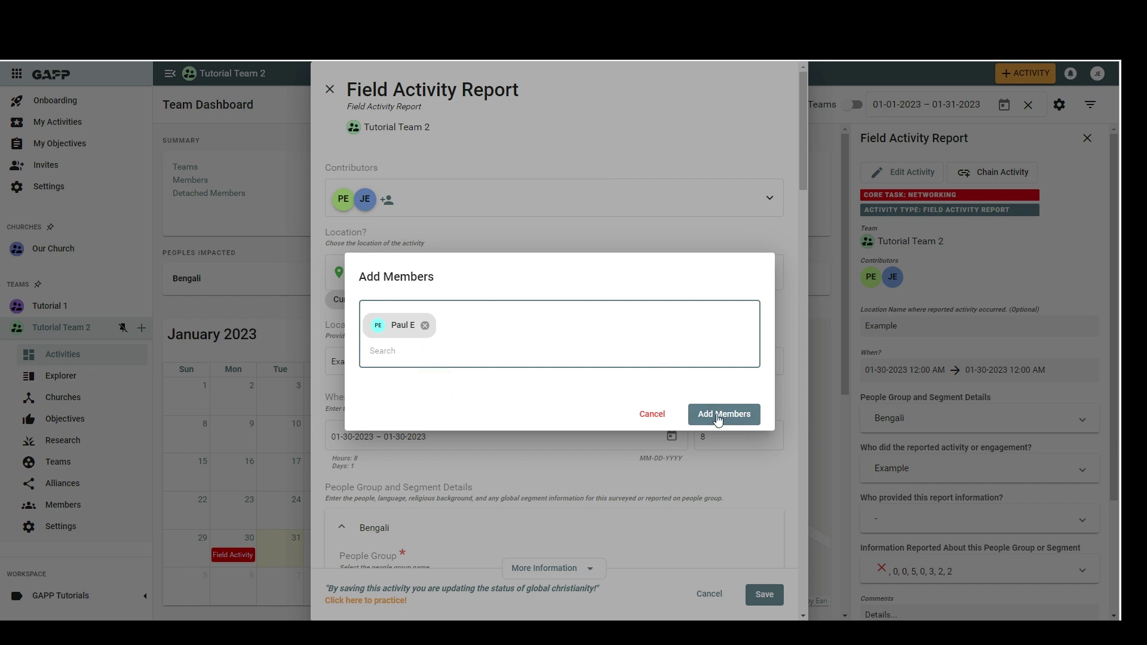
click(720, 417)
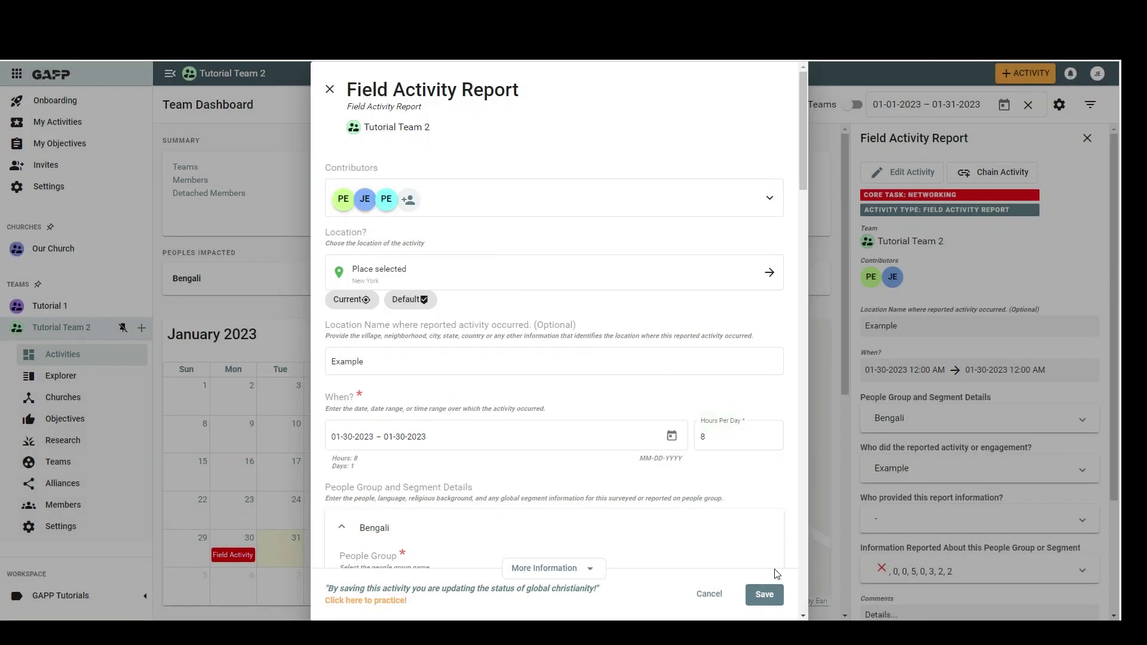
click(766, 596)
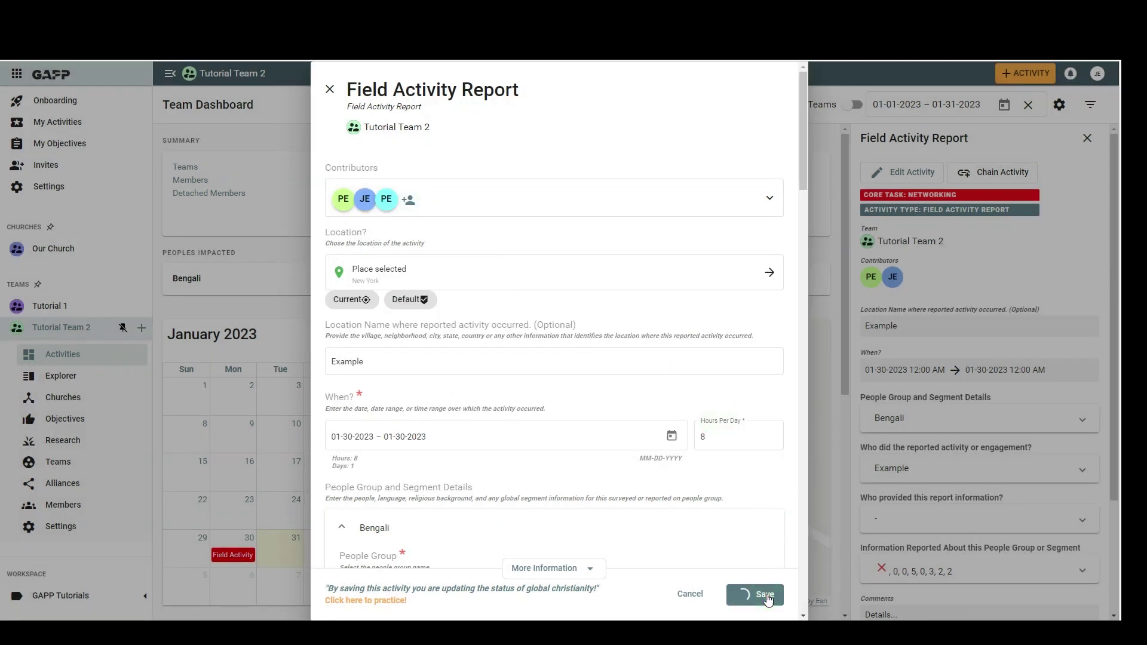